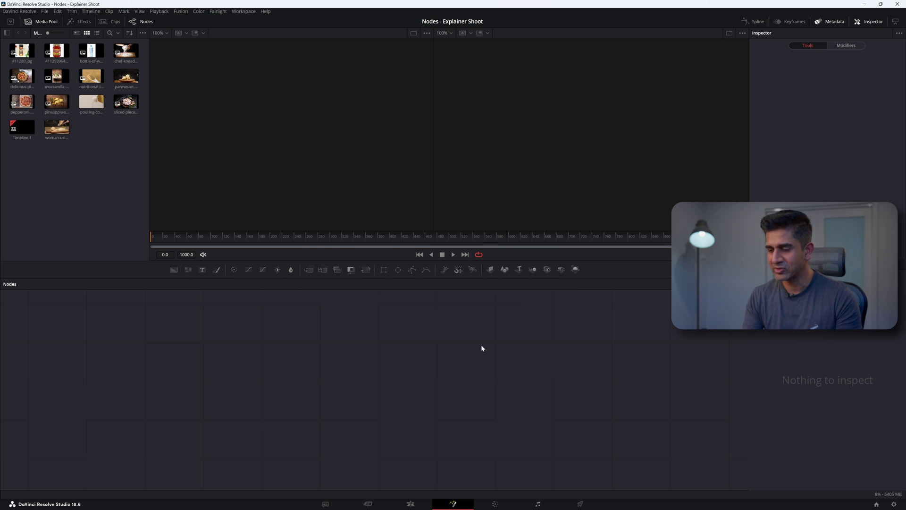
Add a MediaOut node to the empty node graph using the Select Tool search.
{"action": "key", "text": "shift+space"}
{"action": "type", "text": "note"}
{"action": "key", "text": "BackSpace"}
{"action": "key", "text": "BackSpace"}
{"action": "key", "text": "BackSpace"}
{"action": "key", "text": "BackSpace"}
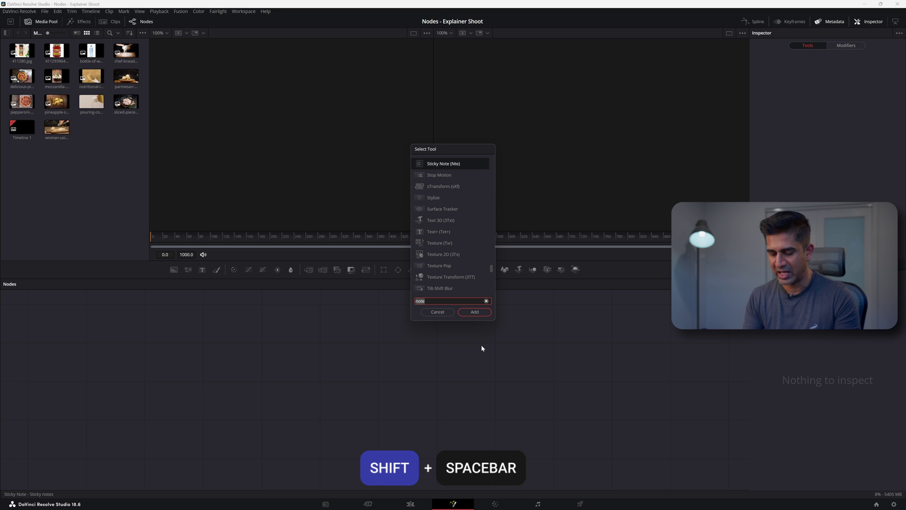
{"action": "type", "text": "mediaout"}
{"action": "key", "text": "Return"}
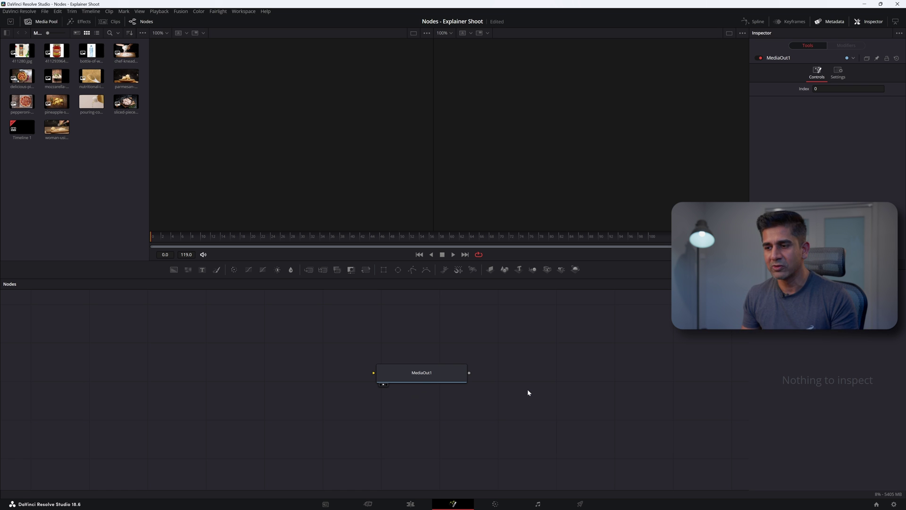
Rename the MediaOut1 node to "MediaOut1 EAT THE PIZZA" and assign it to the second viewer.
{"action": "left_click", "coordinate": [429, 374]}
{"action": "key", "text": "F2"}
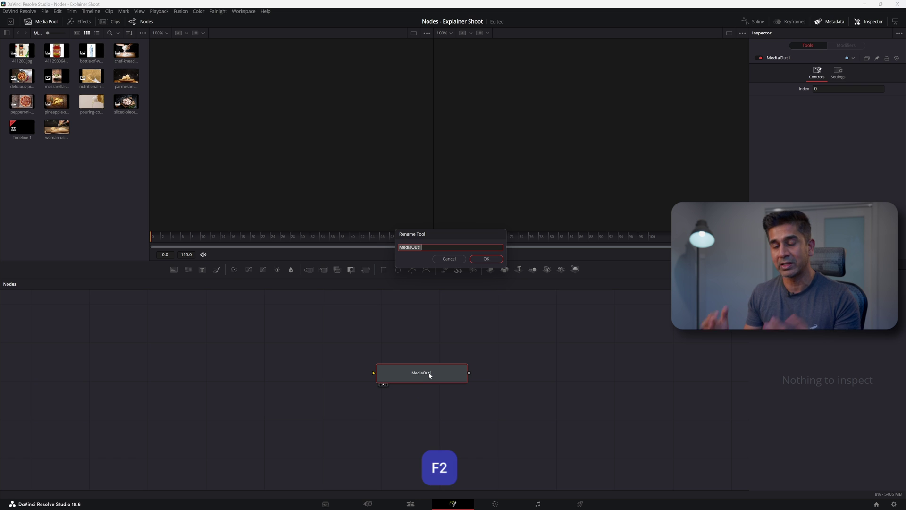
{"action": "key", "text": "End"}
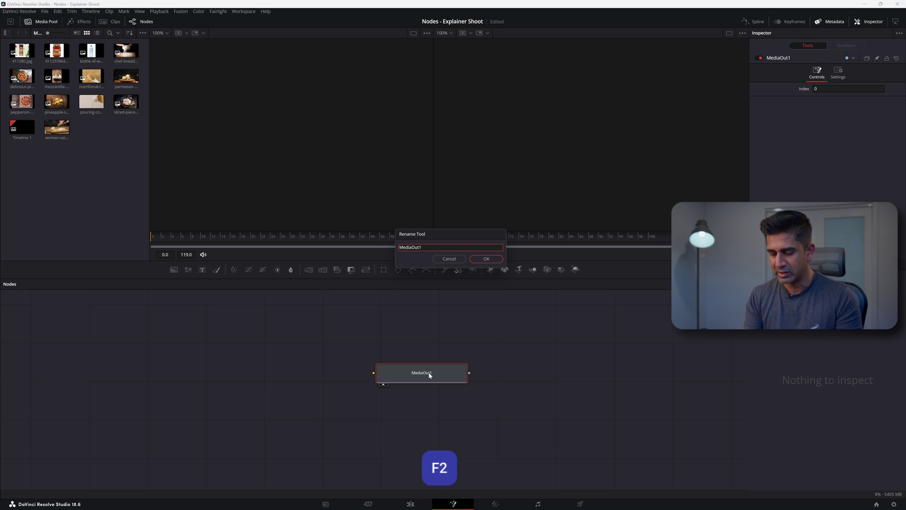
{"action": "type", "text": "EATTHEPIZZA"}
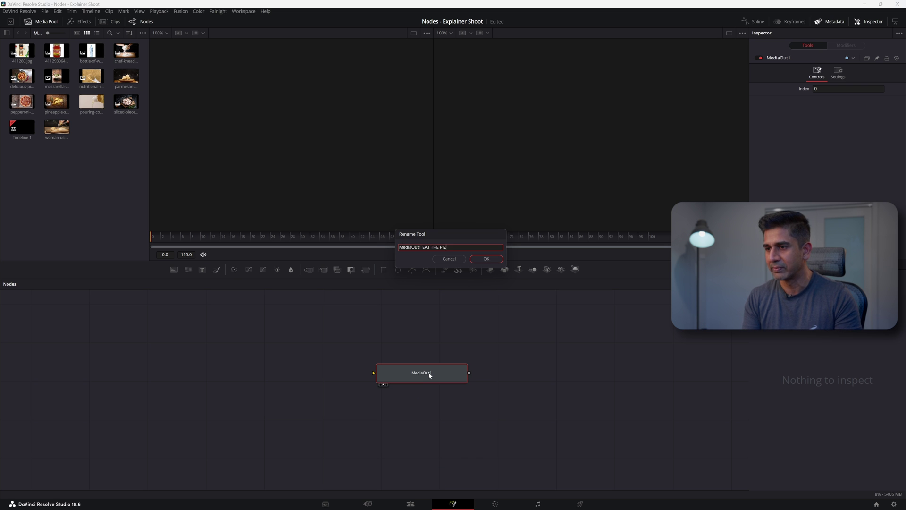
{"action": "key", "text": "Return"}
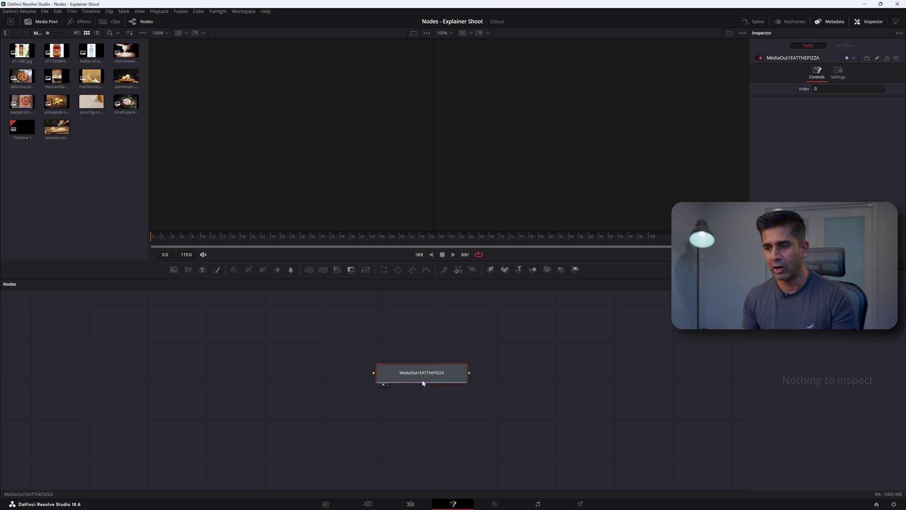
{"action": "key", "text": "2"}
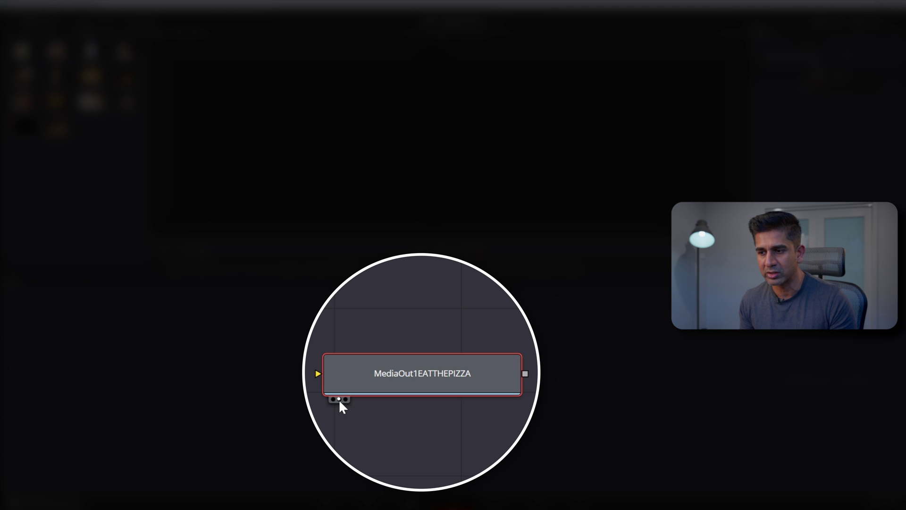
{"action": "mouse_move", "coordinate": [340, 400]}
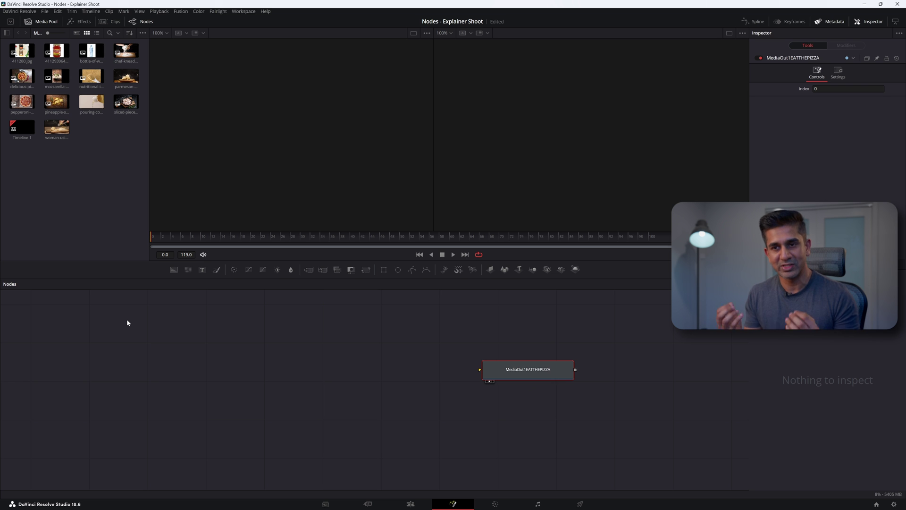
Add the pepperoni pizza image from the media pool to the node graph and display it in the first viewer.
{"action": "left_click", "coordinate": [126, 322]}
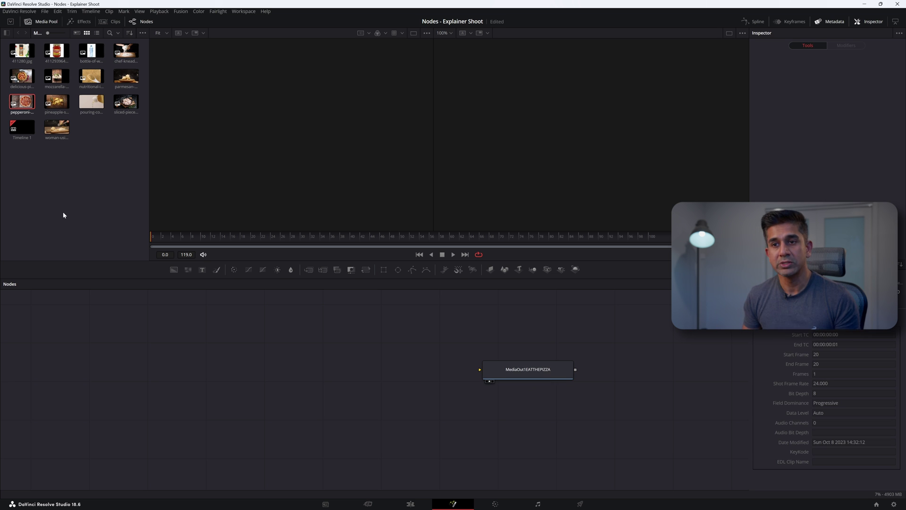
{"action": "left_click", "coordinate": [23, 103]}
{"action": "left_click_drag", "start_coordinate": [22, 105], "coordinate": [267, 377]}
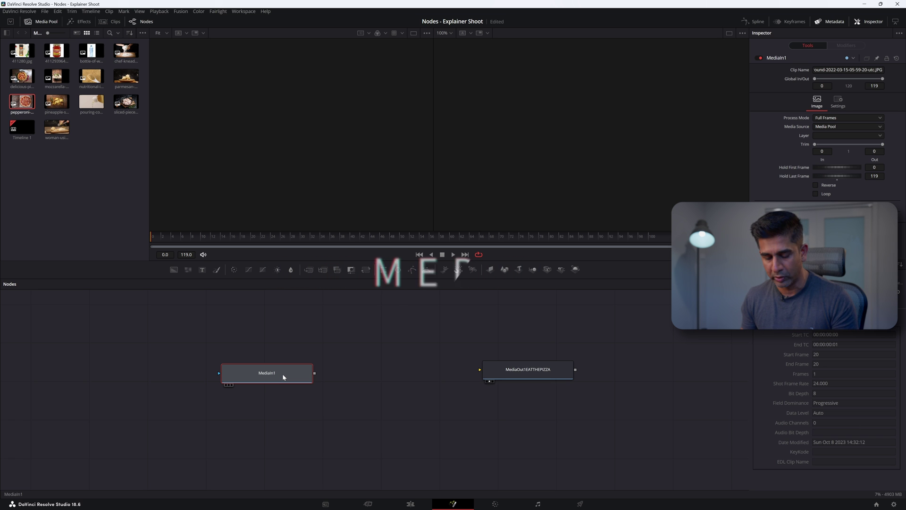
{"action": "key", "text": "1"}
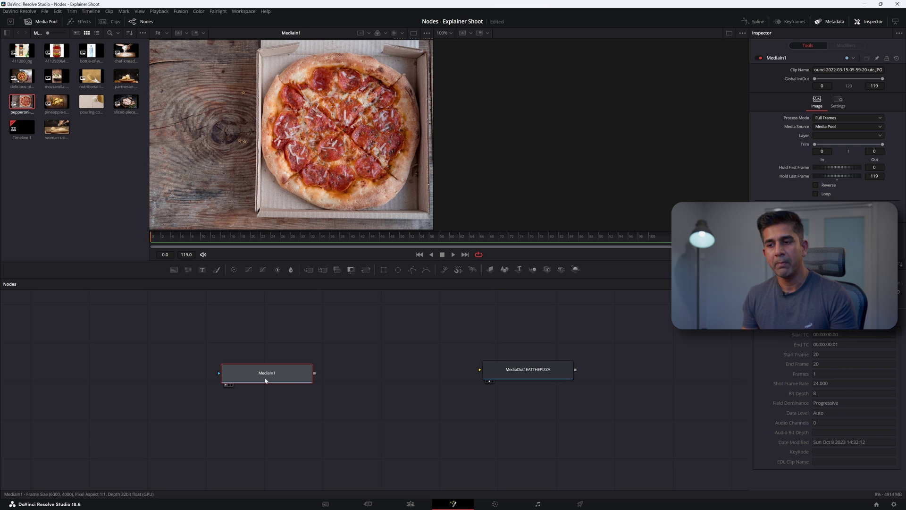
{"action": "mouse_move", "coordinate": [257, 382]}
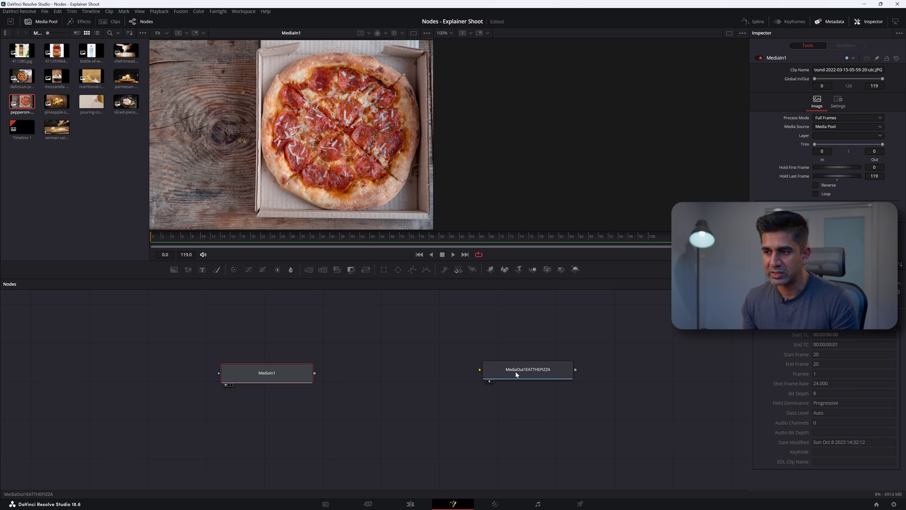
Align the MediaOut node with MediaIn1, connect MediaIn1's output to its input, and save the project.
{"action": "left_click_drag", "start_coordinate": [515, 372], "coordinate": [519, 377]}
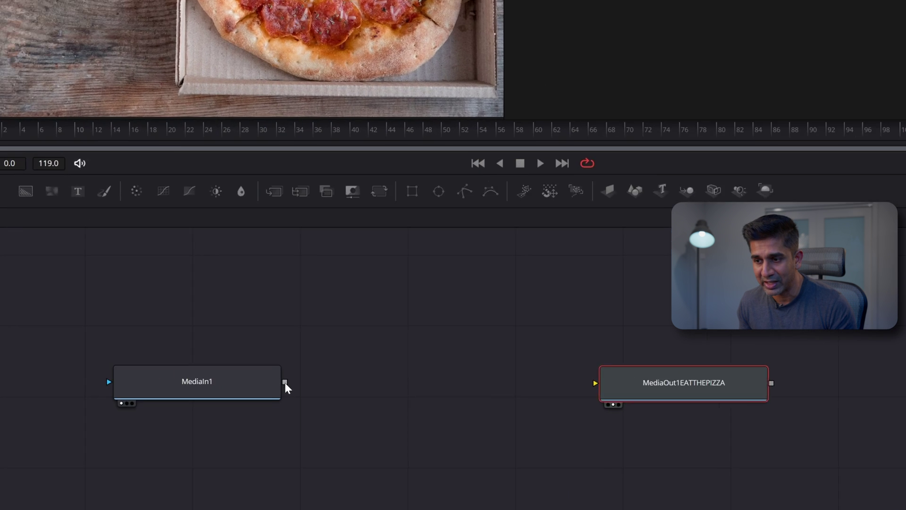
{"action": "left_click_drag", "start_coordinate": [284, 382], "coordinate": [642, 387]}
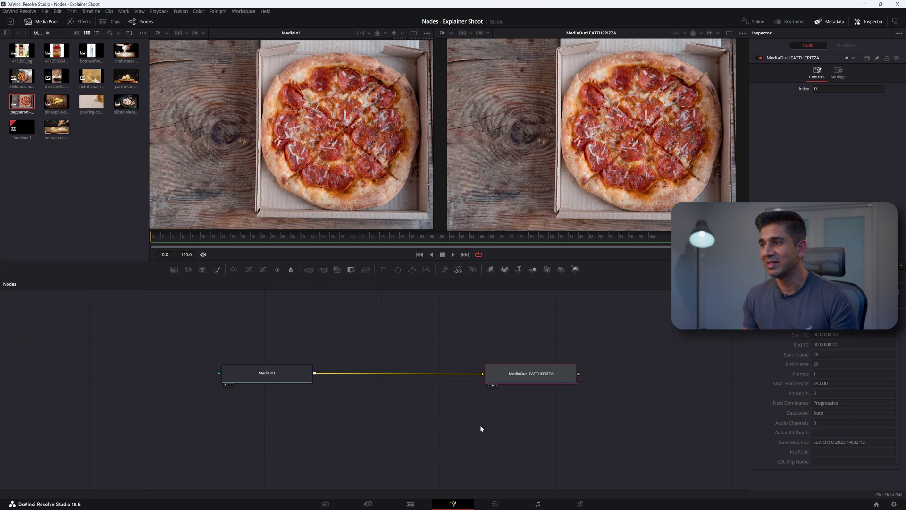
{"action": "key", "text": "ctrl+s"}
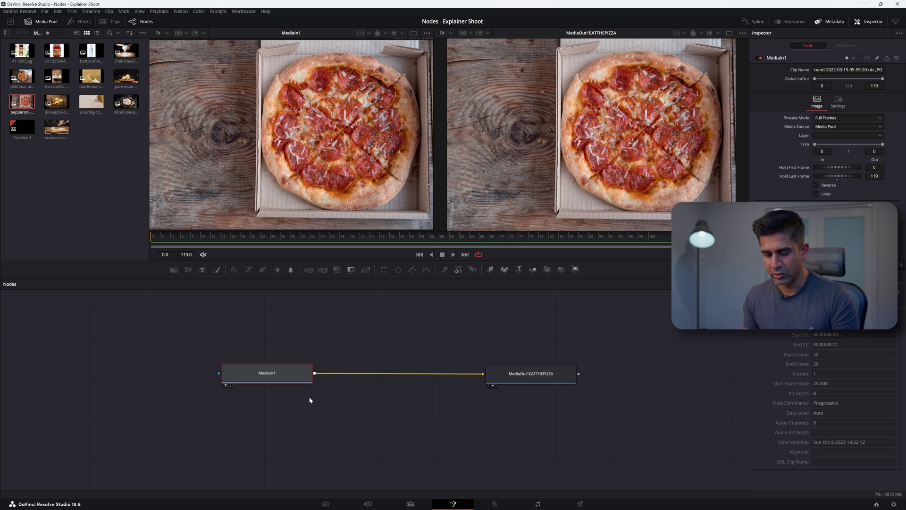
Rename the MediaIn1 node to "MediaIn1/DELIVEREDPIZZA" and shift it slightly toward the MediaOut node.
{"action": "key", "text": "F2"}
{"action": "left_click", "coordinate": [444, 247]}
{"action": "type", "text": "/DELIVERE"}
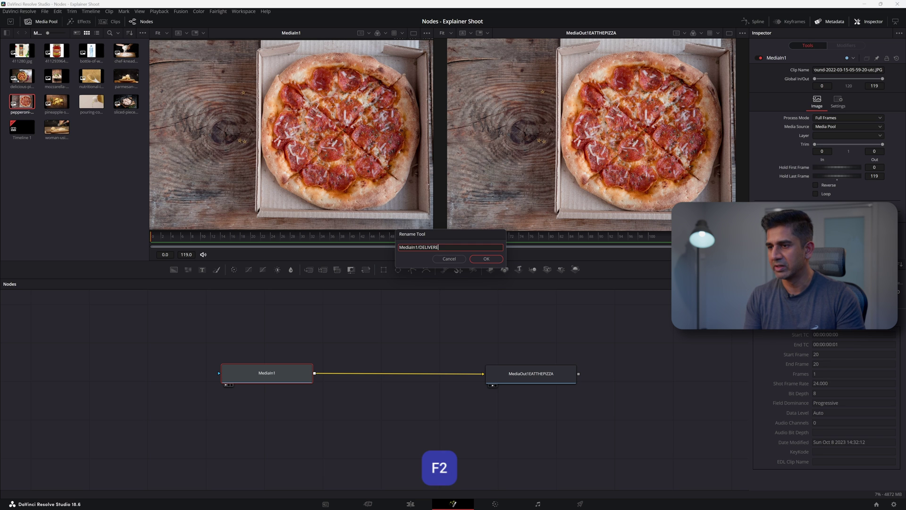
{"action": "type", "text": "DPIZZA"}
{"action": "key", "text": "Return"}
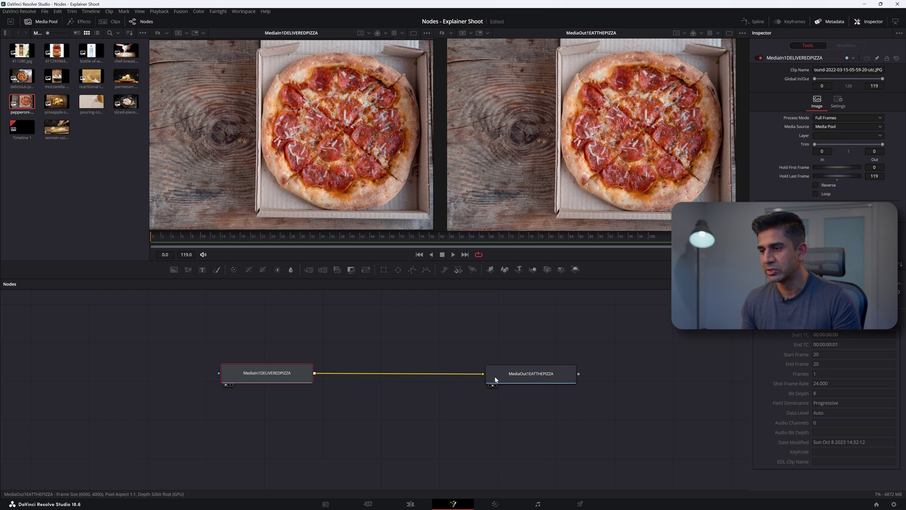
{"action": "mouse_move", "coordinate": [536, 370]}
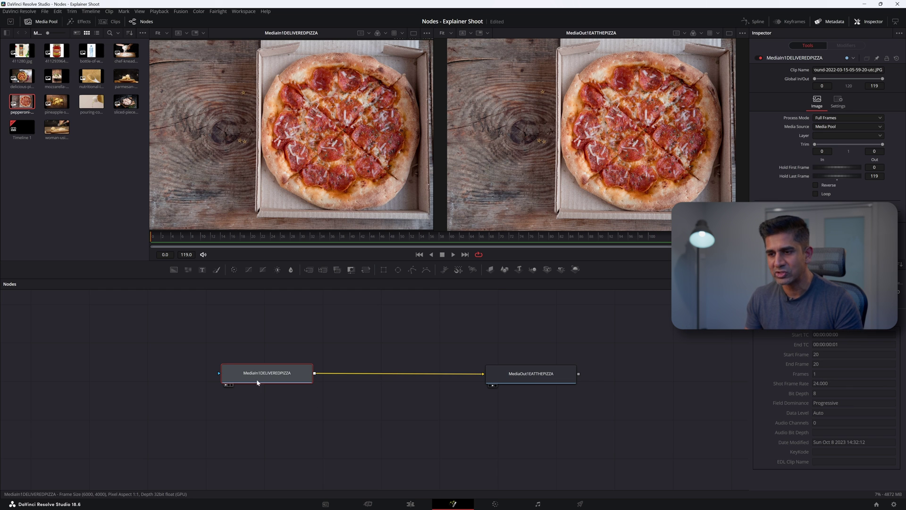
{"action": "left_click_drag", "start_coordinate": [262, 380], "coordinate": [266, 382]}
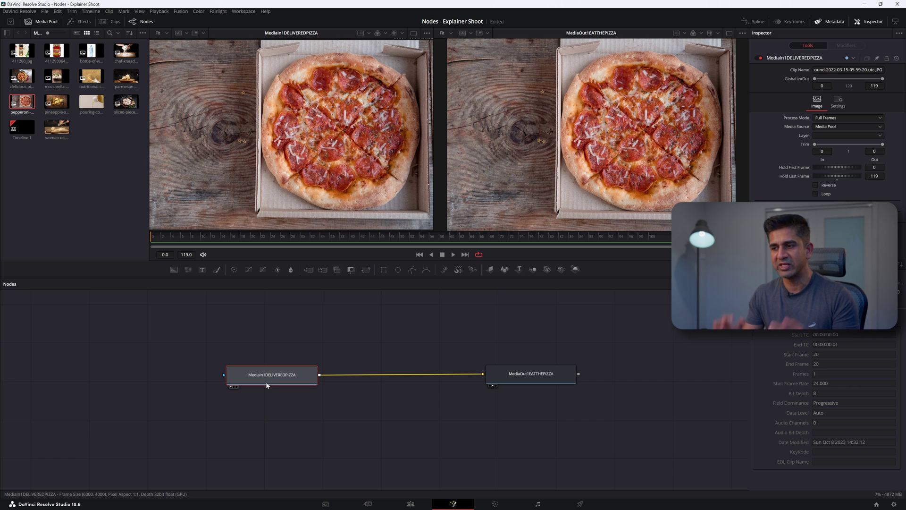
{"action": "mouse_move", "coordinate": [267, 382]}
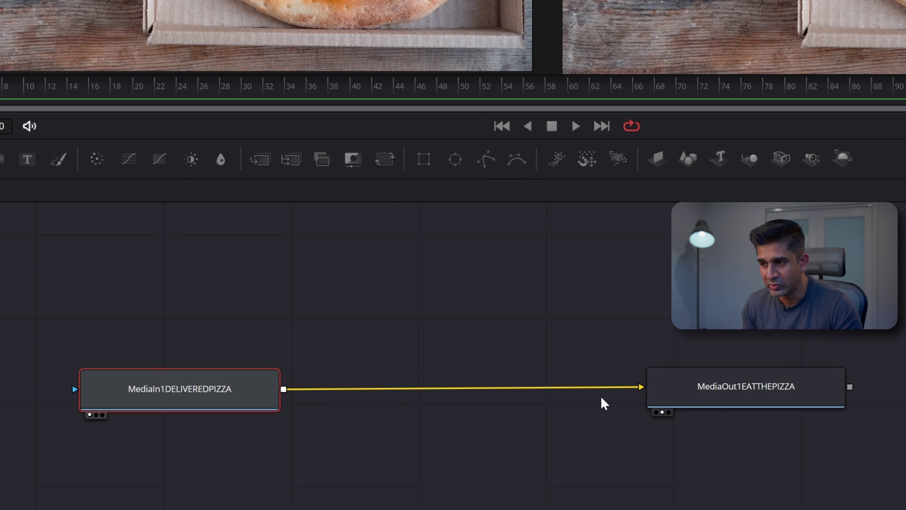
{"action": "mouse_move", "coordinate": [715, 403]}
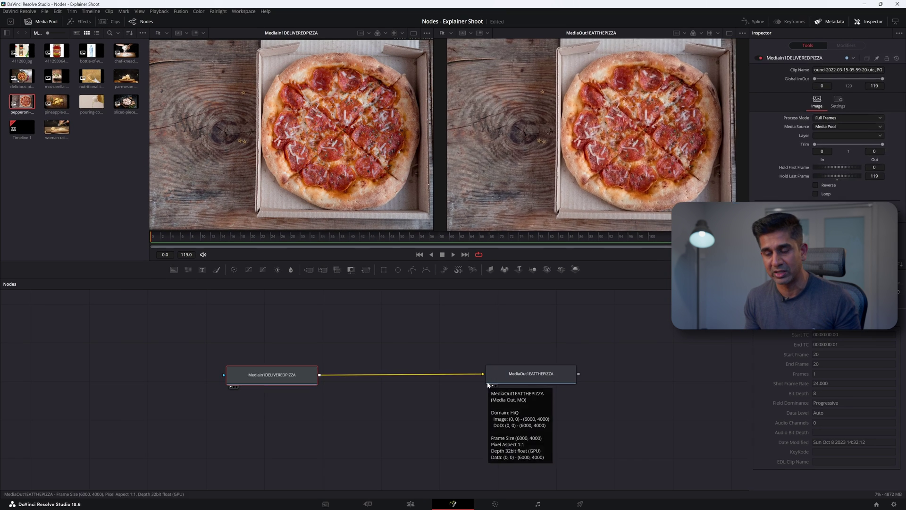
Disconnect the delivered pizza node from the MediaOut node and reconnect its output to the MediaOut input.
{"action": "left_click_drag", "start_coordinate": [641, 386], "coordinate": [108, 423]}
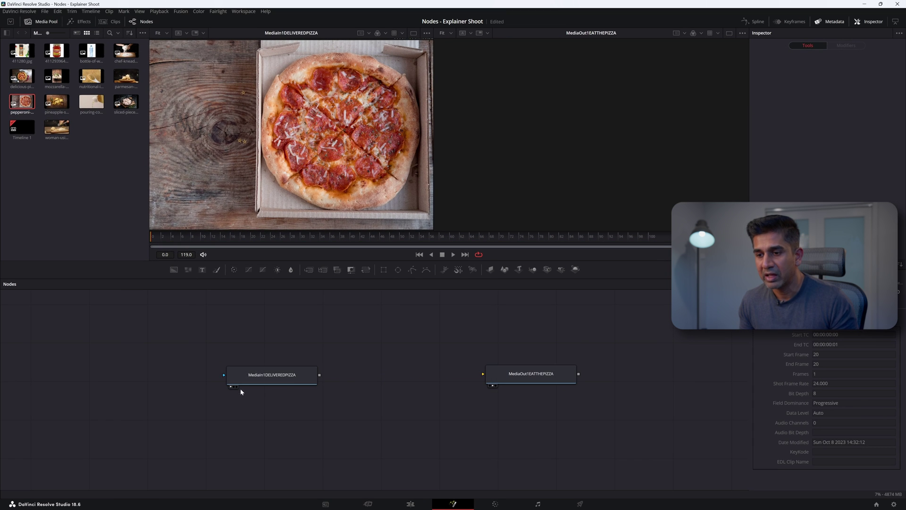
{"action": "left_click_drag", "start_coordinate": [225, 374], "coordinate": [482, 374]}
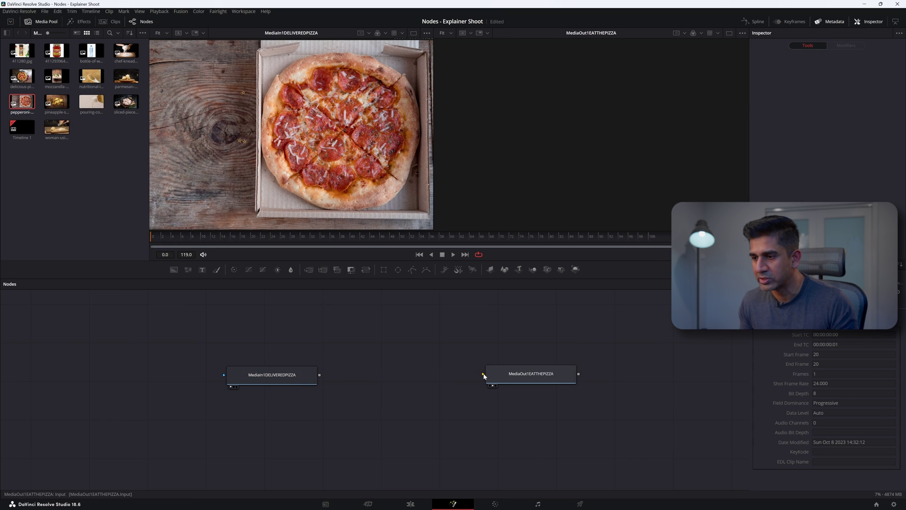
{"action": "left_click_drag", "start_coordinate": [224, 374], "coordinate": [483, 376]}
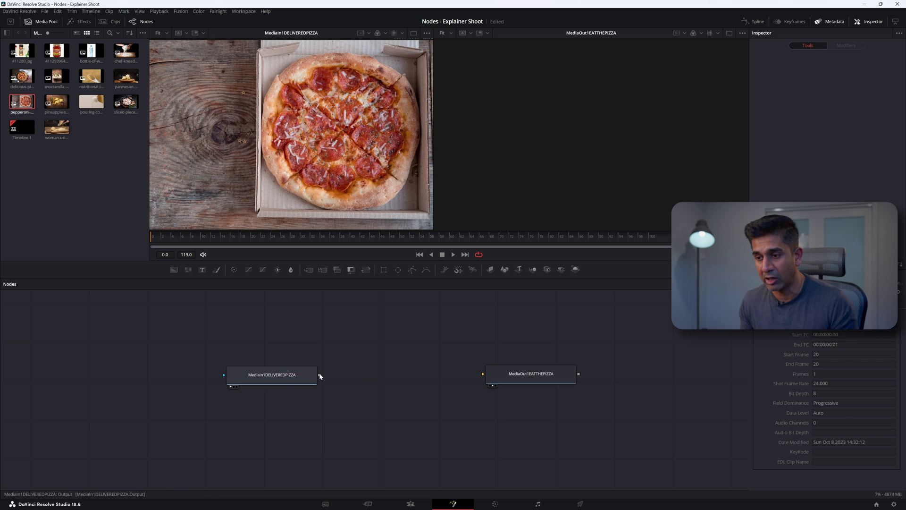
{"action": "left_click_drag", "start_coordinate": [320, 376], "coordinate": [483, 374]}
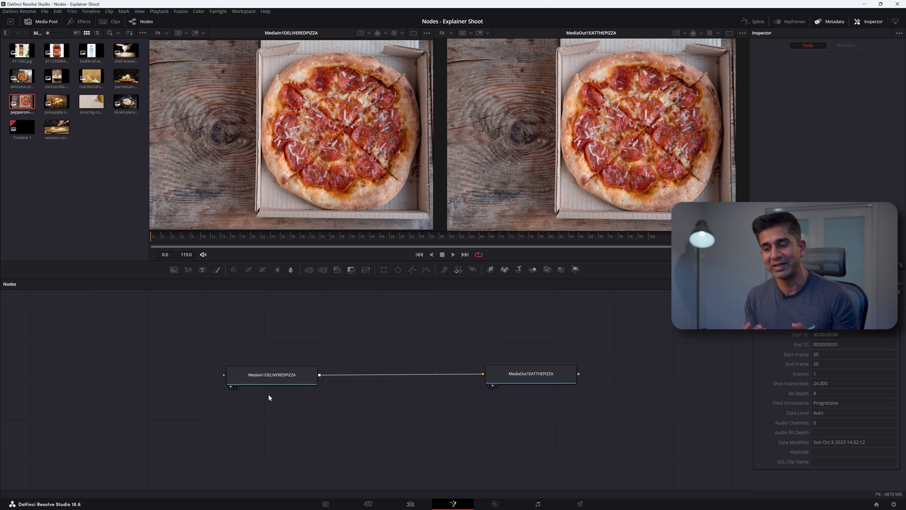
Replace the delivered pizza node feeding the MediaOut node with the 411280.jpg pizza base image and save the project.
{"action": "left_click", "coordinate": [290, 379]}
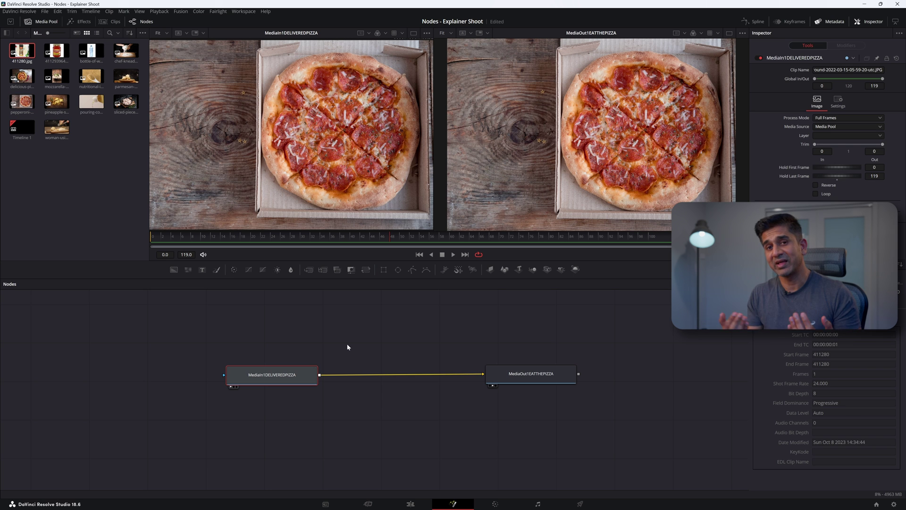
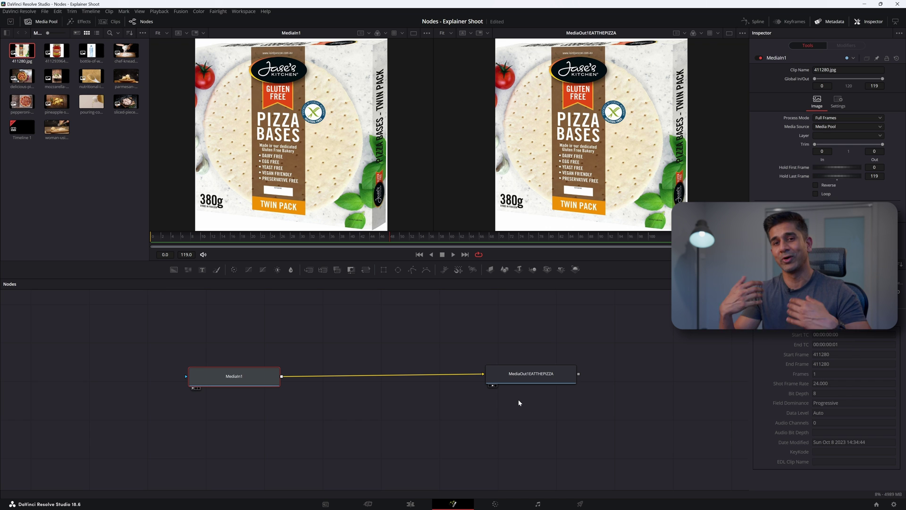
{"action": "key", "text": "ctrl+s"}
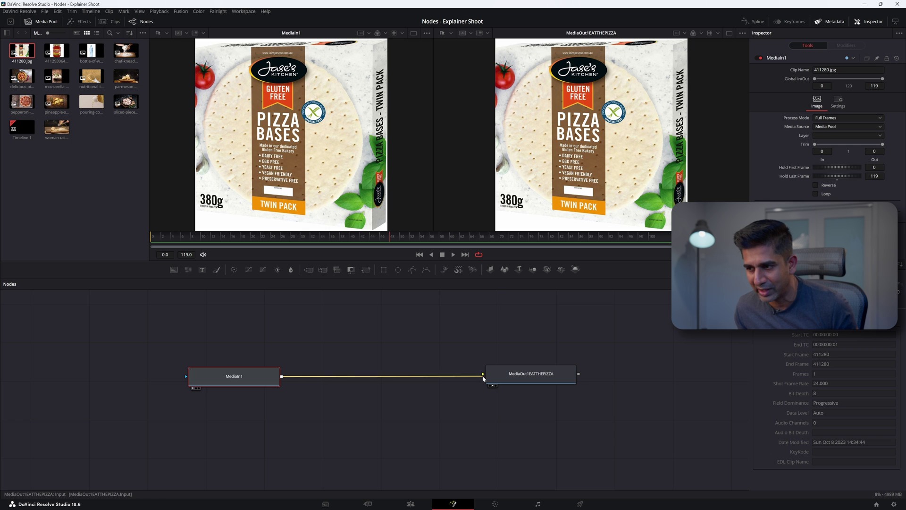
Disconnect the pizza base image from the MediaOut node and move the MediaOut node farther away from it.
{"action": "left_click_drag", "start_coordinate": [484, 376], "coordinate": [464, 392]}
{"action": "left_click_drag", "start_coordinate": [528, 374], "coordinate": [662, 374]}
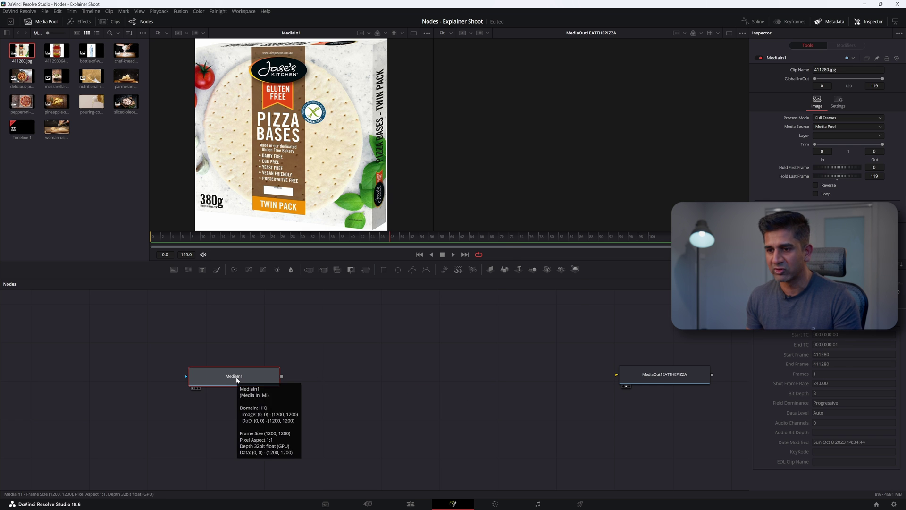
Rename the pizza base's MediaIn1 node to "MediaIn1/FROZEN BASE".
{"action": "key", "text": "F2"}
{"action": "key", "text": "End"}
{"action": "type", "text": "/FROZENBASE"}
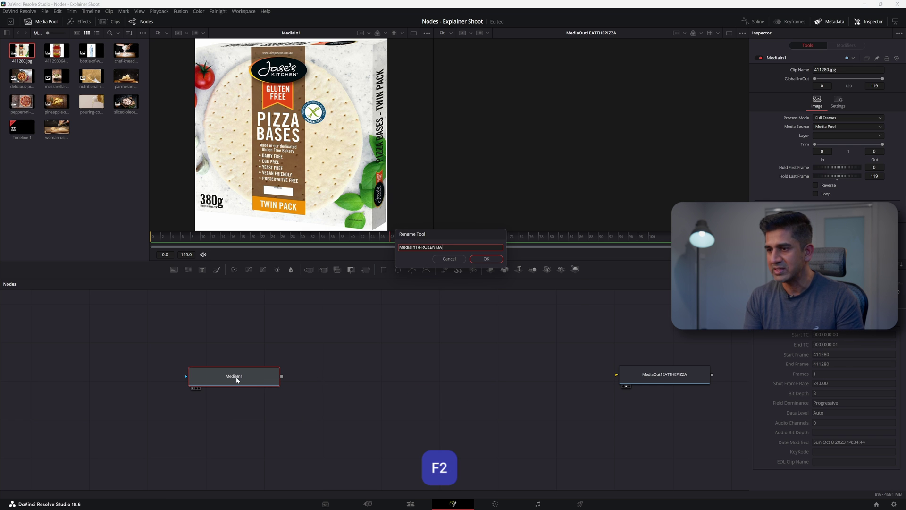
{"action": "key", "text": "Return"}
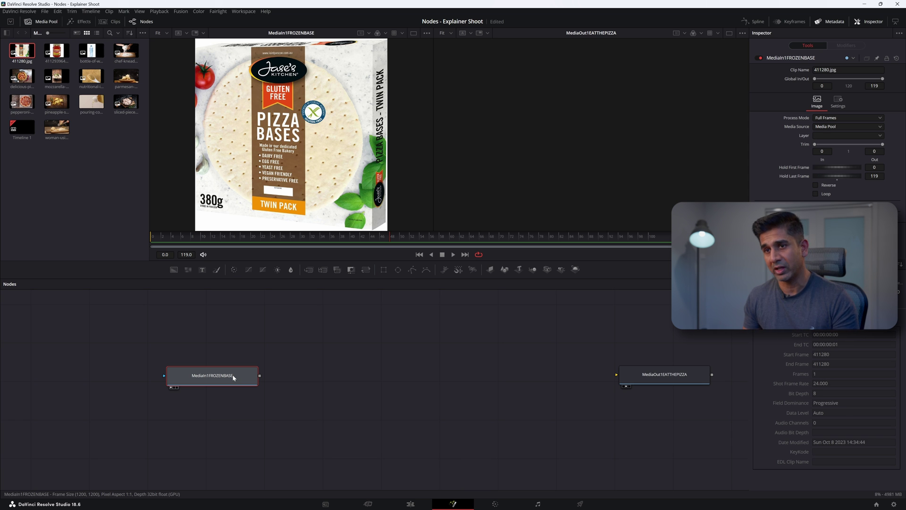
Add the 4112939640.jpg sauce jar image above the frozen base node and rename its node to "PIZZA SAUCE".
{"action": "left_click_drag", "start_coordinate": [57, 51], "coordinate": [239, 346]}
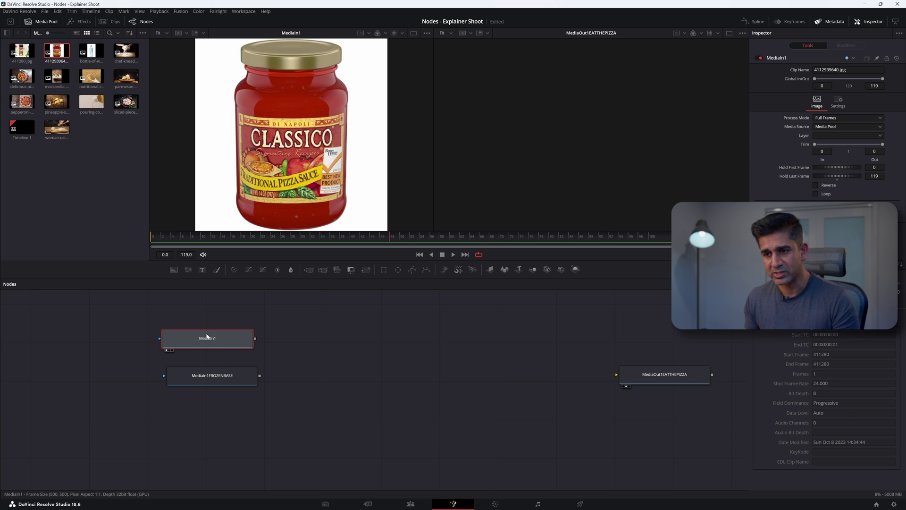
{"action": "key", "text": "F2"}
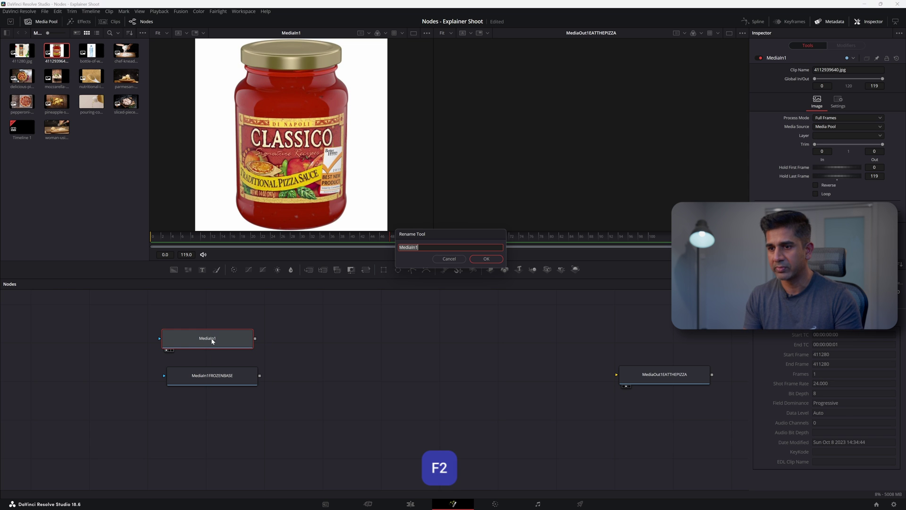
{"action": "type", "text": "PIZZA"}
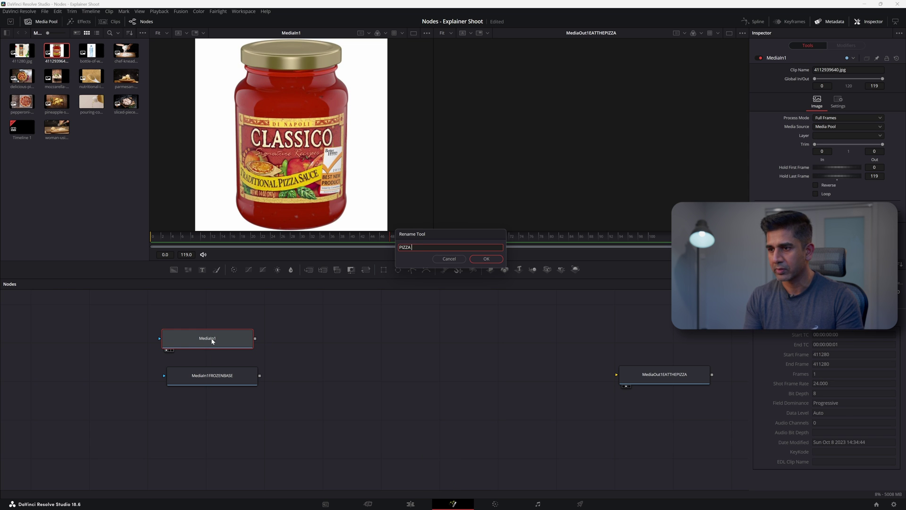
{"action": "type", "text": " SAUCE"}
{"action": "key", "text": "Return"}
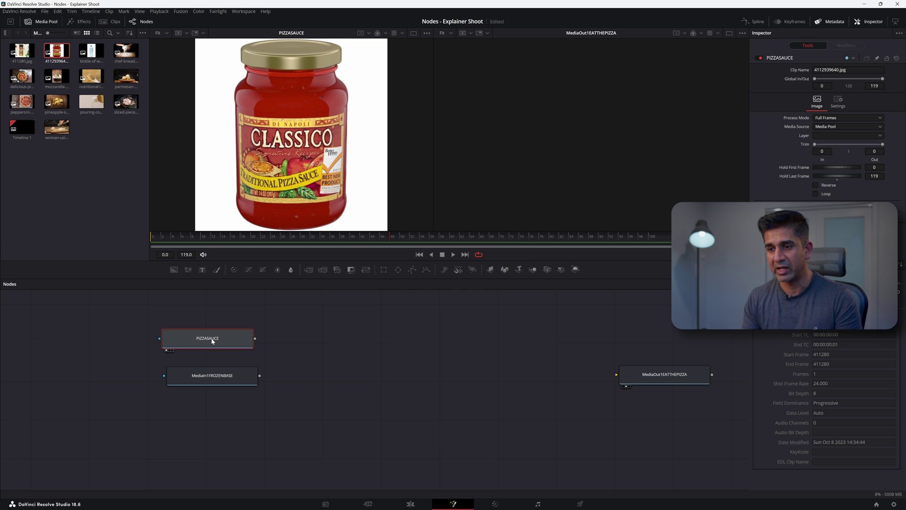
Add the mozzarella and pineapple images below the frozen base node and rename the pineapple node to "PINEAPPLE".
{"action": "left_click_drag", "start_coordinate": [52, 110], "coordinate": [220, 407]}
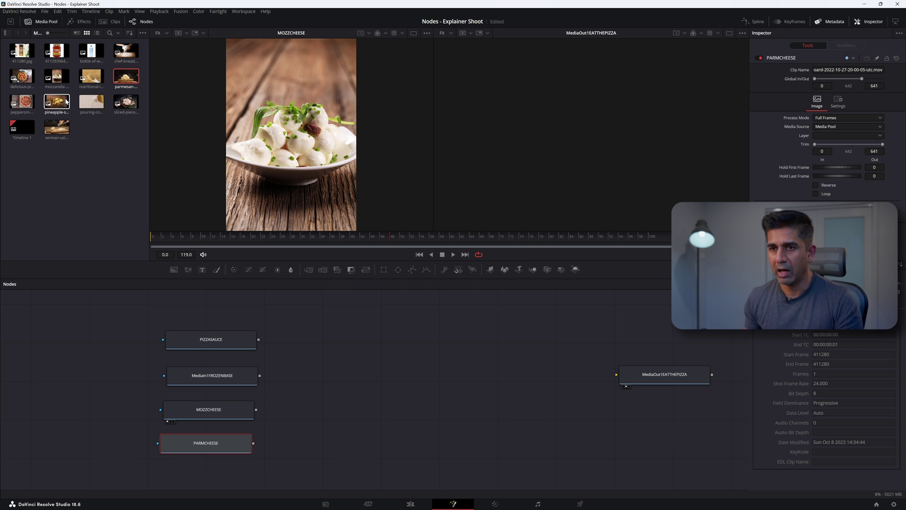
{"action": "left_click_drag", "start_coordinate": [58, 103], "coordinate": [221, 469]}
{"action": "key", "text": "F2"}
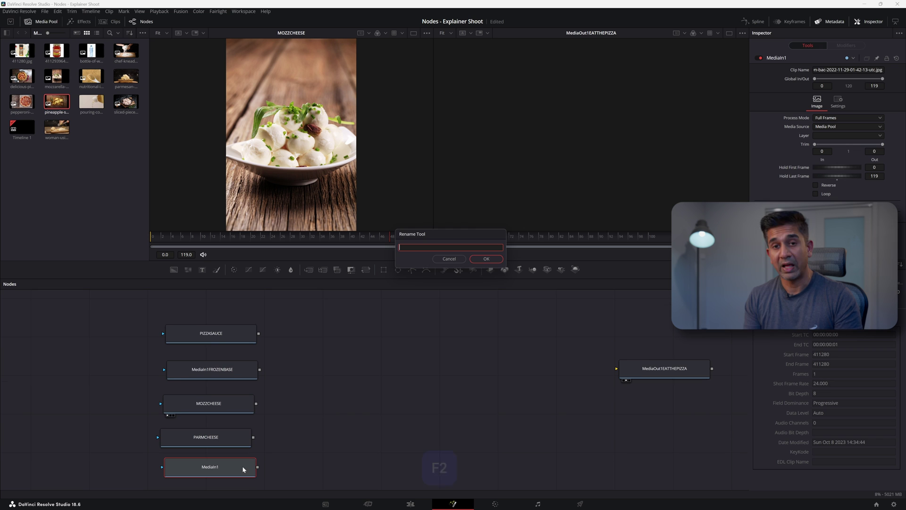
{"action": "type", "text": "PINEA"}
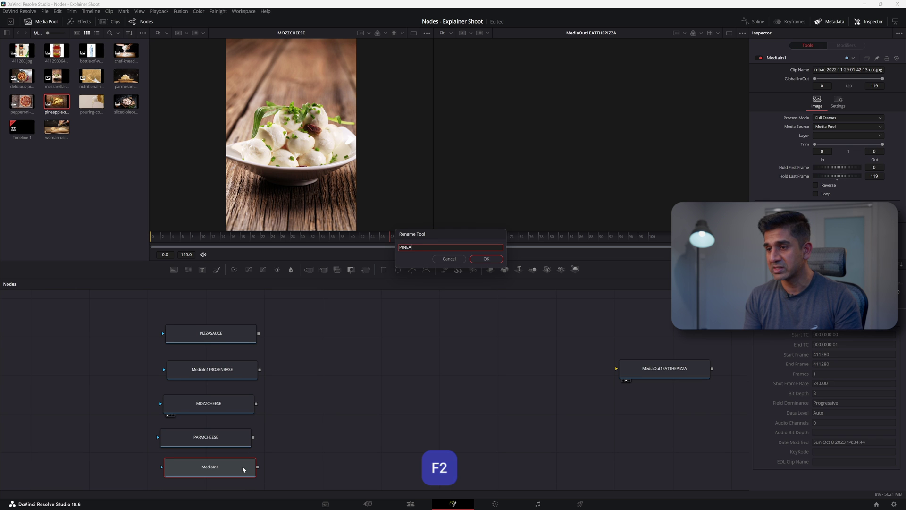
{"action": "type", "text": "PPLE"}
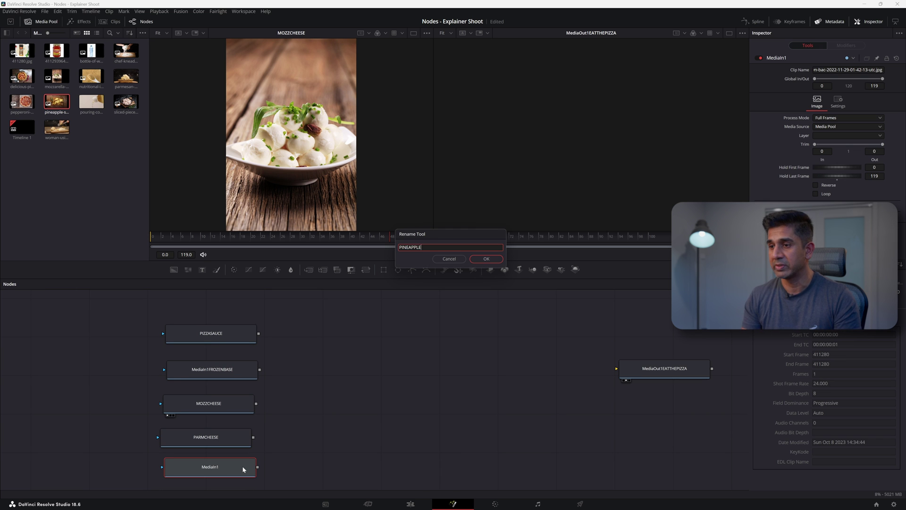
{"action": "key", "text": "Return"}
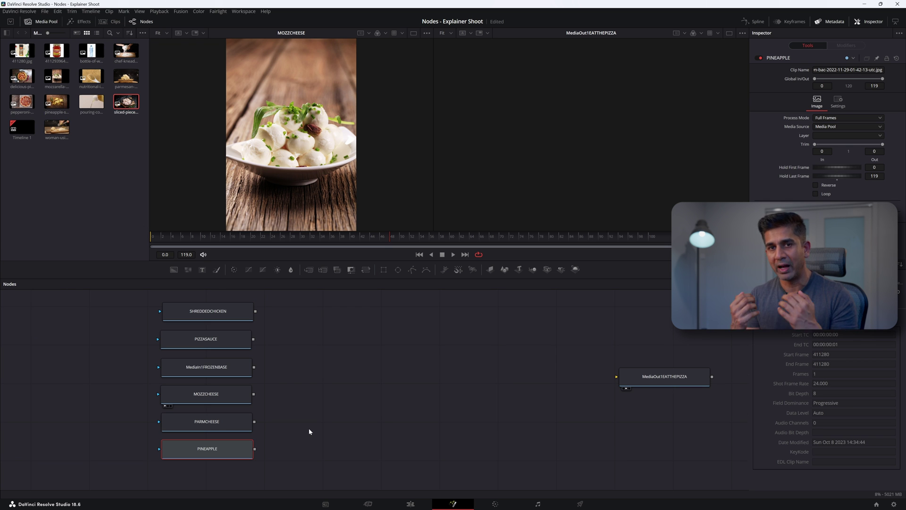
Add a MultiMerge node between the ingredient nodes and the MediaOut node, and display it in the first viewer.
{"action": "left_click", "coordinate": [203, 473]}
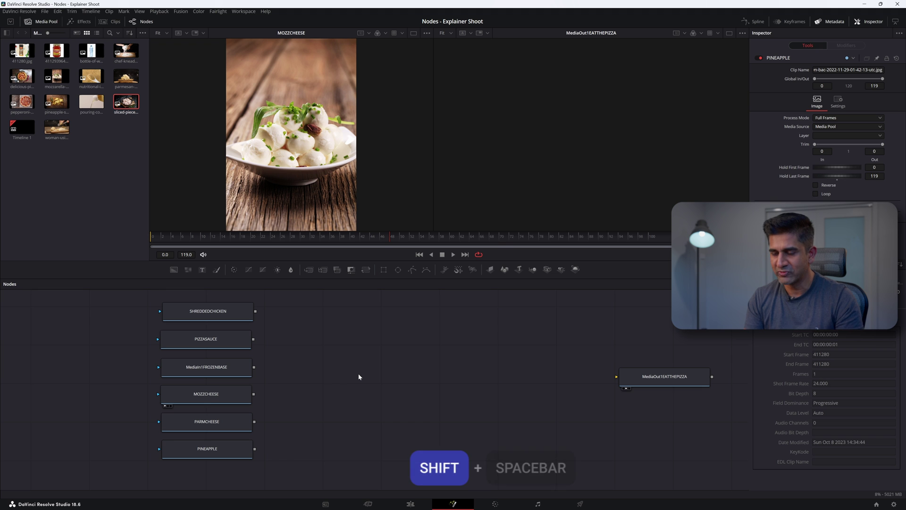
{"action": "key", "text": "shift+space"}
{"action": "type", "text": "multi"}
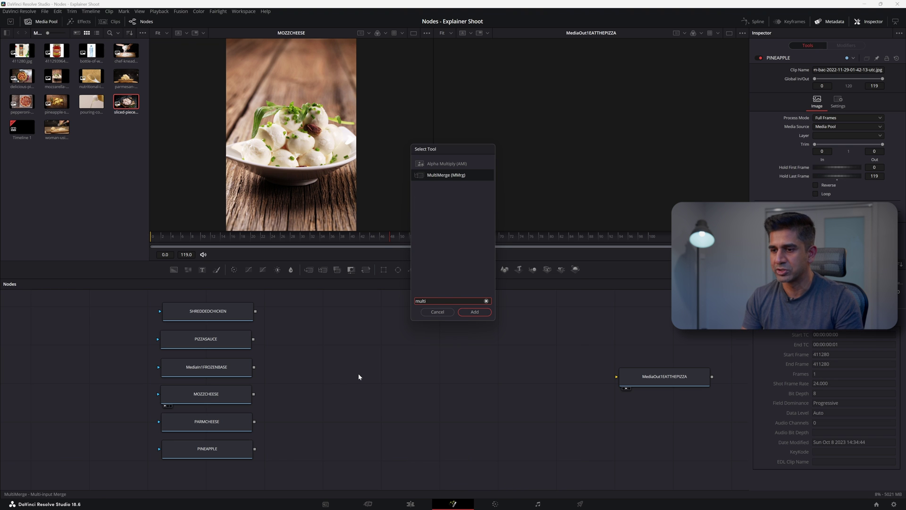
{"action": "key", "text": "Return"}
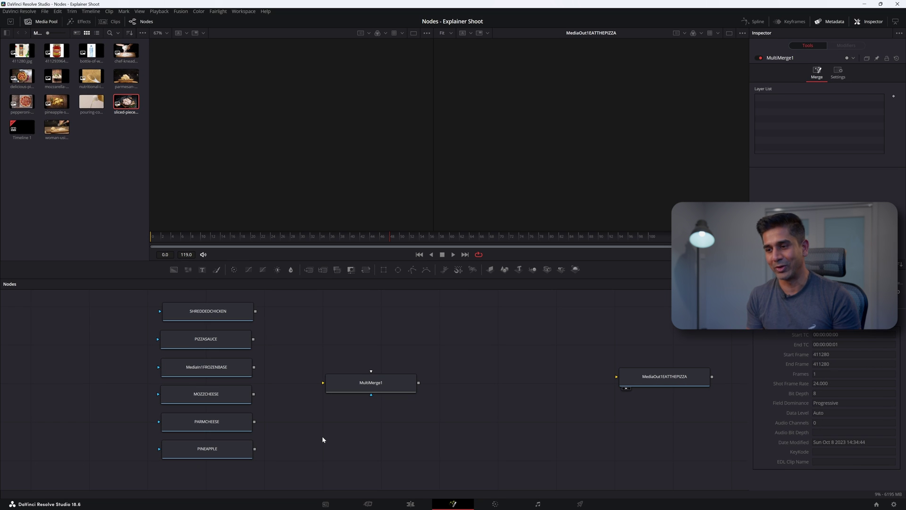
{"action": "left_click", "coordinate": [394, 384]}
{"action": "key", "text": "1"}
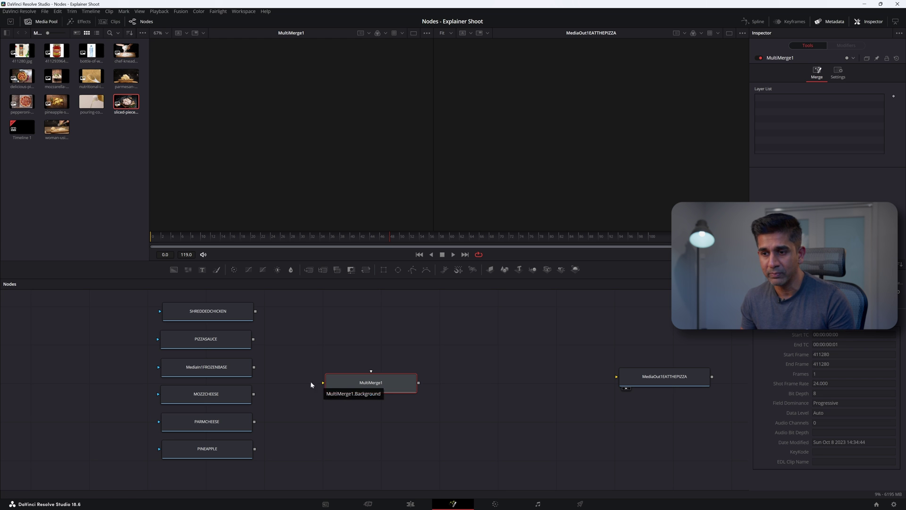
Connect the frozen base as the MultiMerge's background, and pizza sauce, parmesan, shredded chicken, pineapple and mozzarella as its layers.
{"action": "left_click_drag", "start_coordinate": [256, 366], "coordinate": [325, 385]}
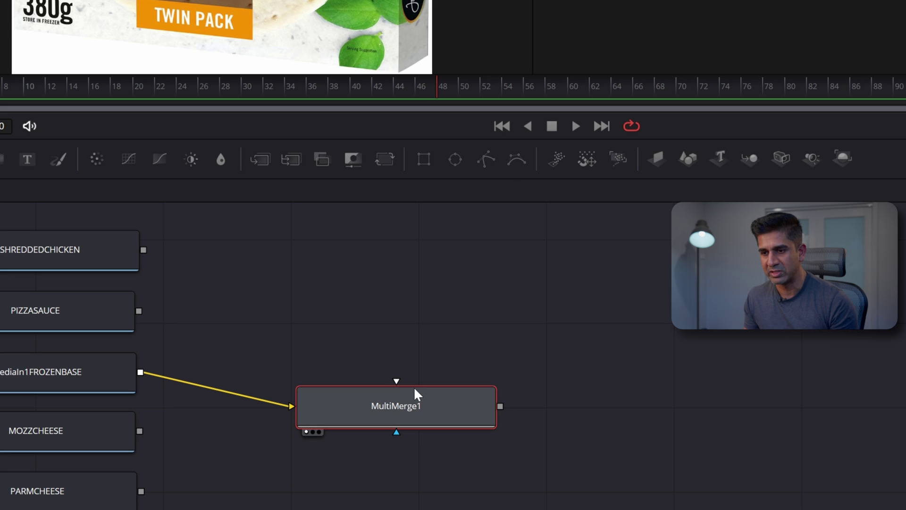
{"action": "left_click_drag", "start_coordinate": [140, 313], "coordinate": [398, 384]}
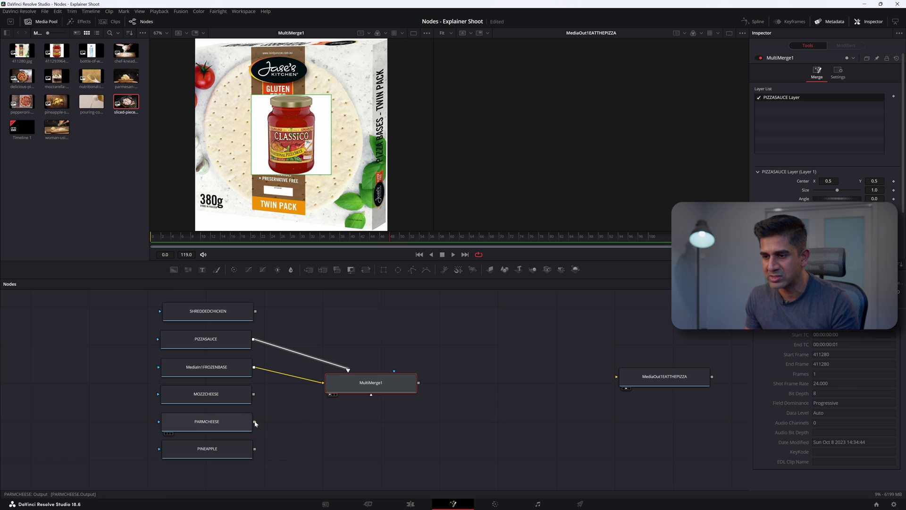
{"action": "left_click_drag", "start_coordinate": [255, 422], "coordinate": [470, 386]}
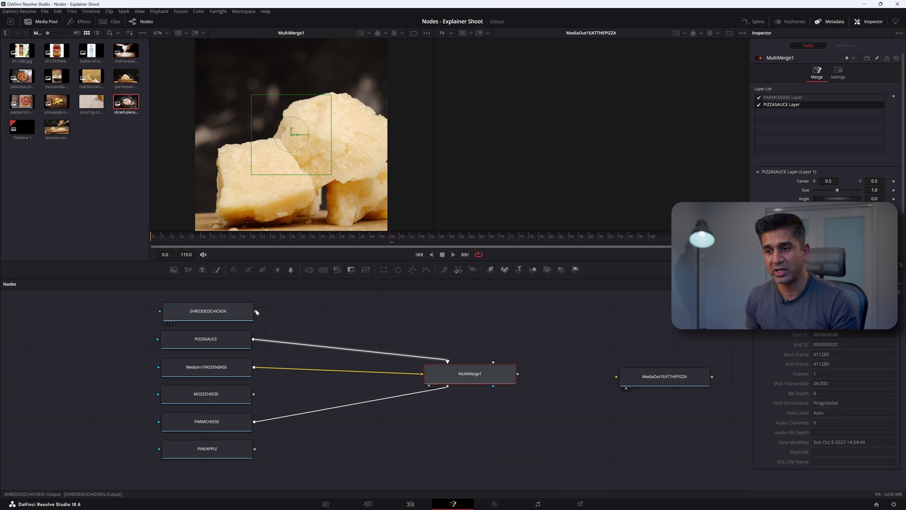
{"action": "left_click_drag", "start_coordinate": [256, 312], "coordinate": [493, 361]}
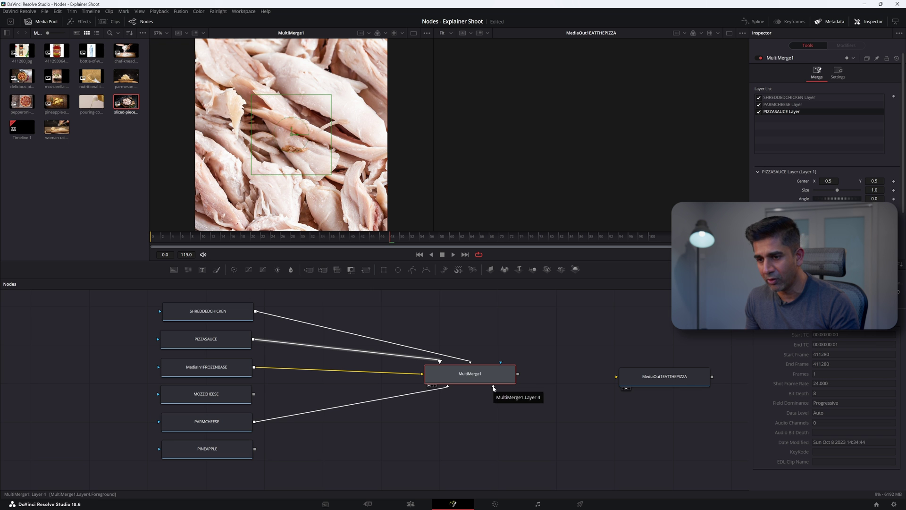
{"action": "left_click_drag", "start_coordinate": [255, 448], "coordinate": [493, 386]}
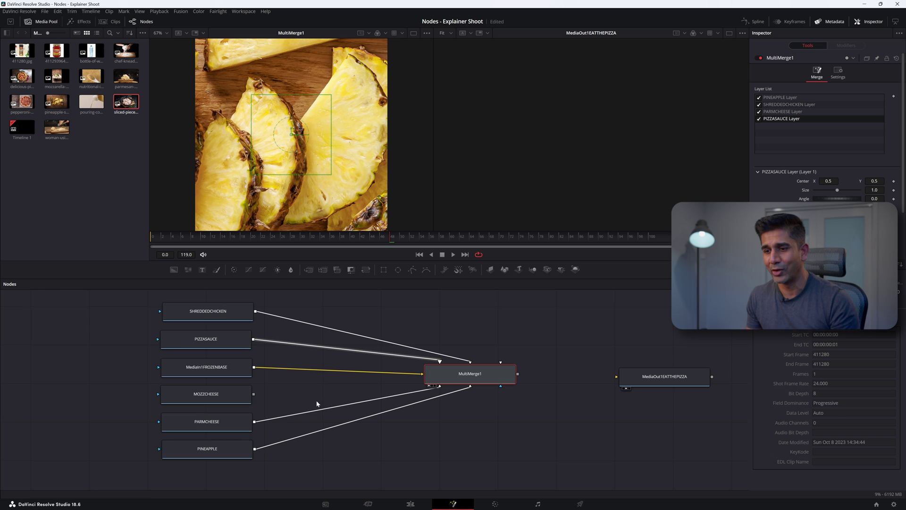
{"action": "left_click_drag", "start_coordinate": [254, 396], "coordinate": [470, 374]}
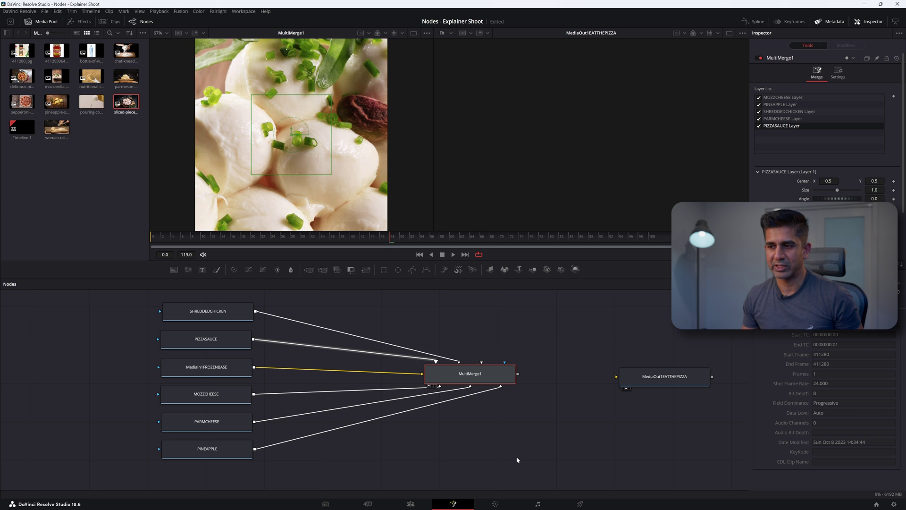
Connect the MultiMerge output to the MediaOut node, remove that connection again and shift the MediaOut node slightly away.
{"action": "left_click_drag", "start_coordinate": [518, 375], "coordinate": [618, 379]}
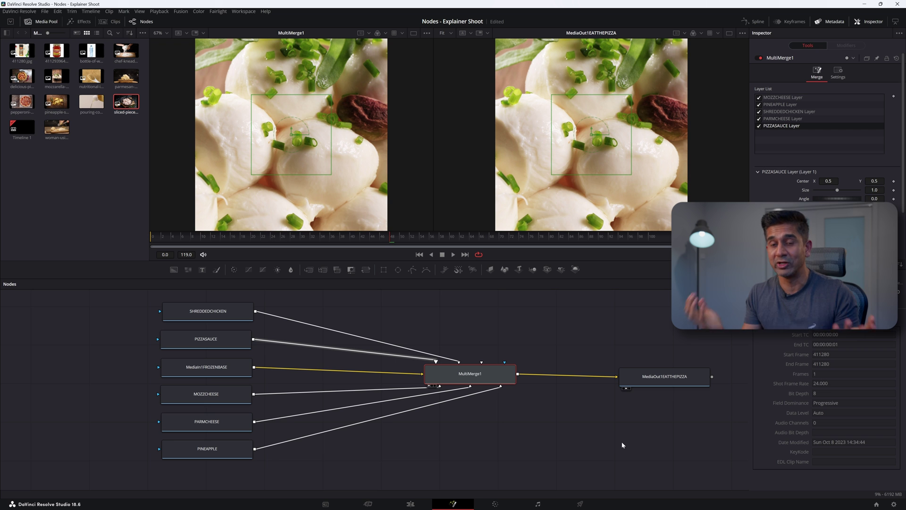
{"action": "left_click_drag", "start_coordinate": [614, 380], "coordinate": [521, 378]}
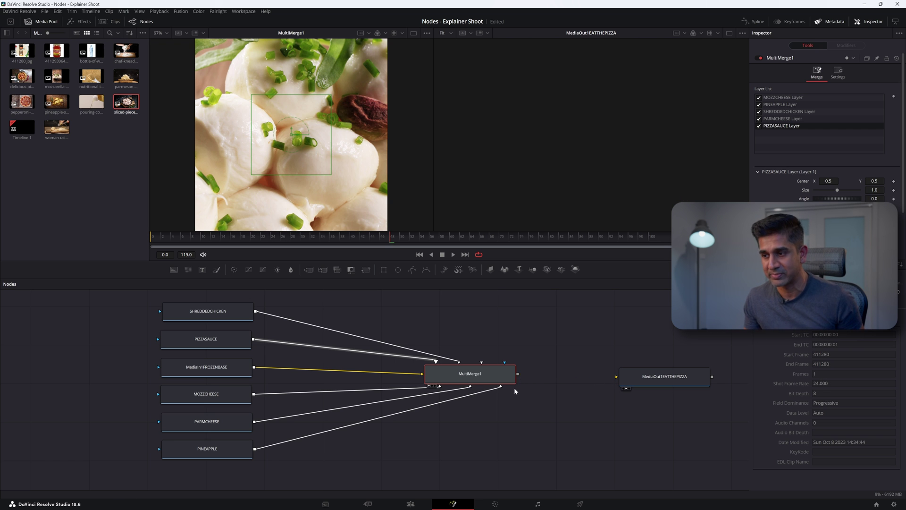
{"action": "left_click_drag", "start_coordinate": [661, 376], "coordinate": [669, 370]}
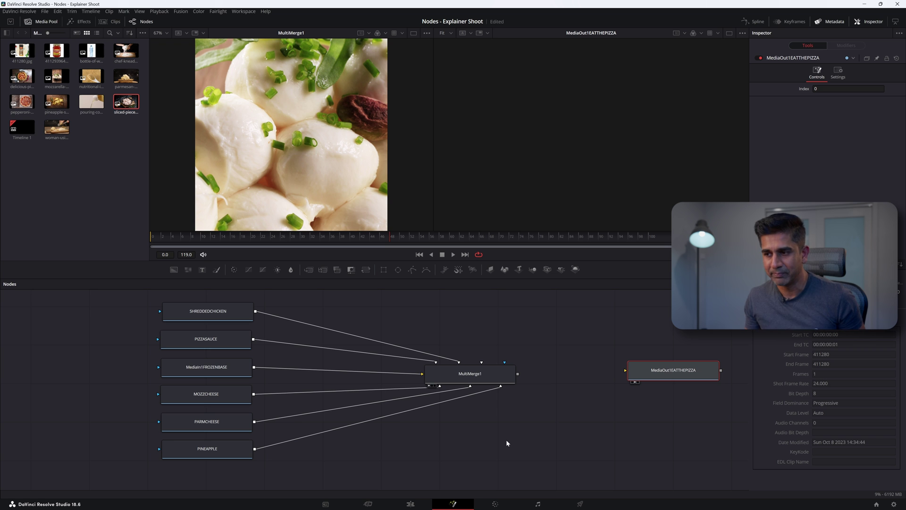
Move PARMCHEESE away from the MultiMerge, insert a Blur node on their connection and rename it "ShredCheese".
{"action": "left_click", "coordinate": [220, 420]}
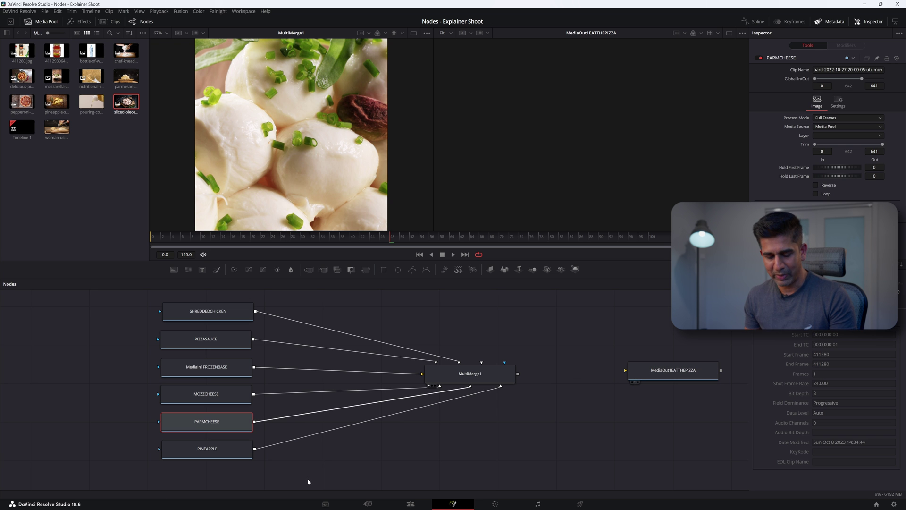
{"action": "key", "text": "1"}
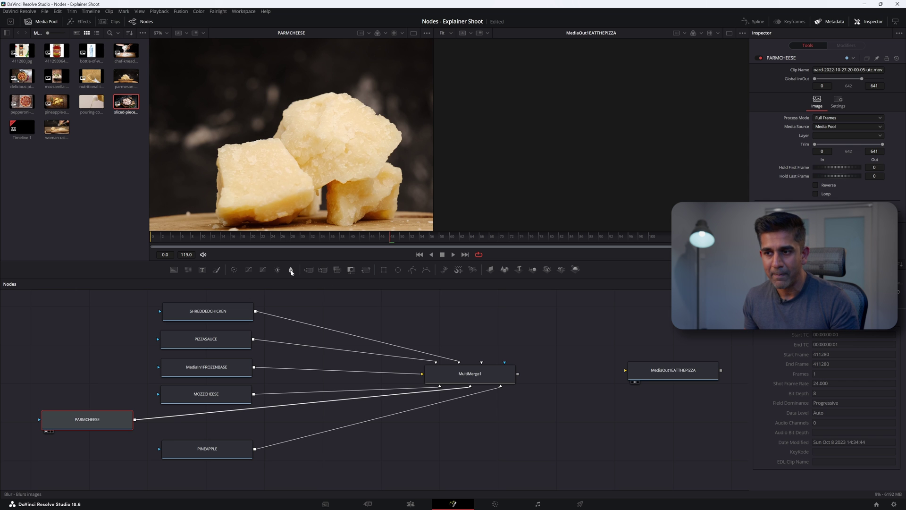
{"action": "left_click_drag", "start_coordinate": [291, 273], "coordinate": [206, 422]}
{"action": "key", "text": "F2"}
{"action": "type", "text": "ShredCheese"}
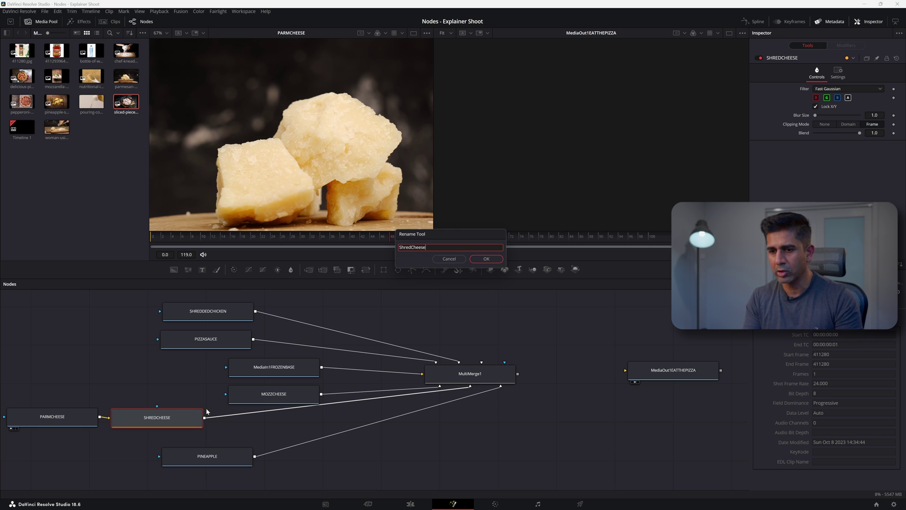
{"action": "key", "text": "Return"}
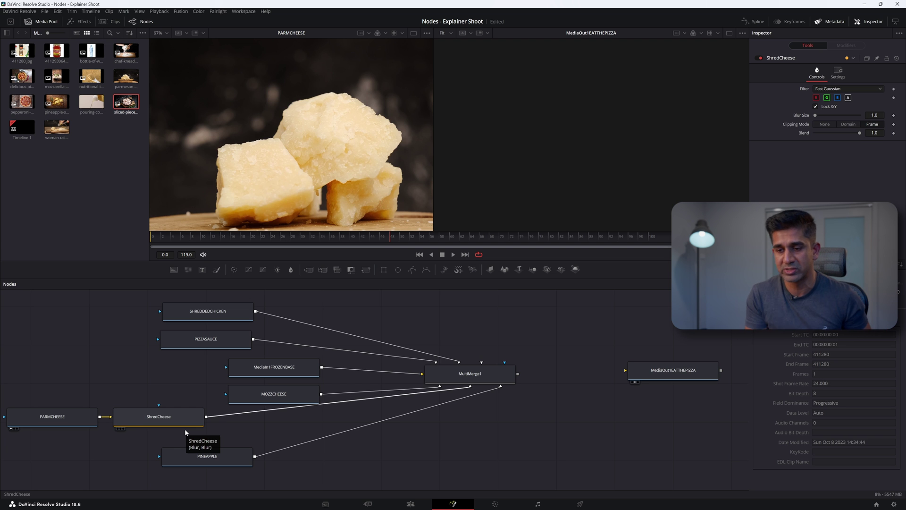
Display the ShredCheese blur in the first viewer with its Blur Size set to 5.5, and line PARMCHEESE up beside it.
{"action": "left_click_drag", "start_coordinate": [185, 429], "coordinate": [204, 430]}
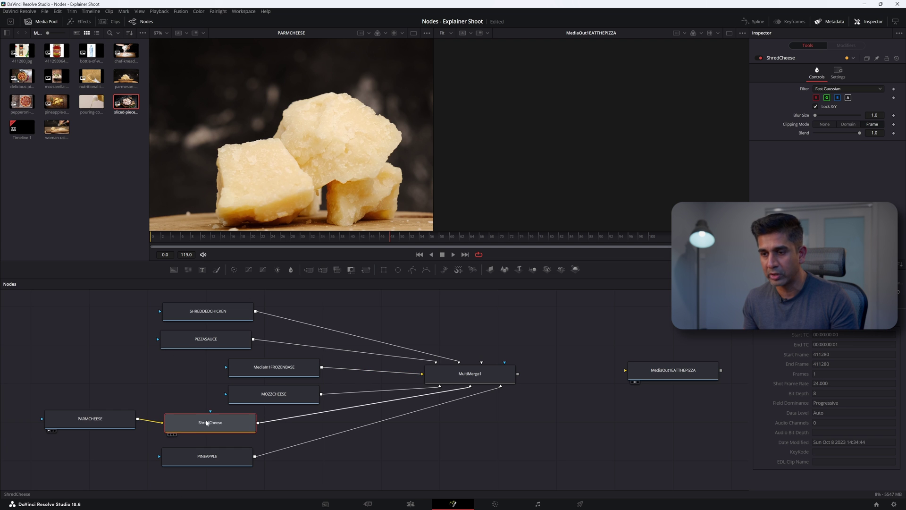
{"action": "key", "text": "1"}
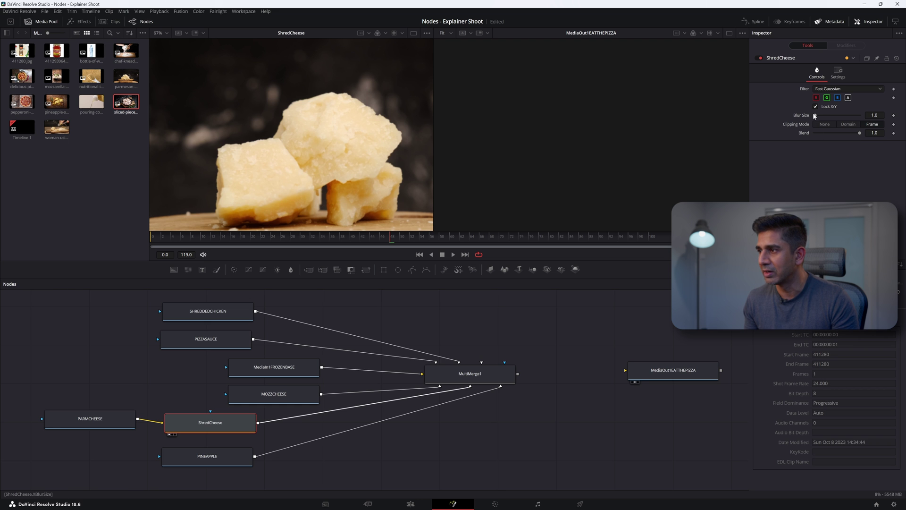
{"action": "left_click_drag", "start_coordinate": [815, 115], "coordinate": [818, 117]}
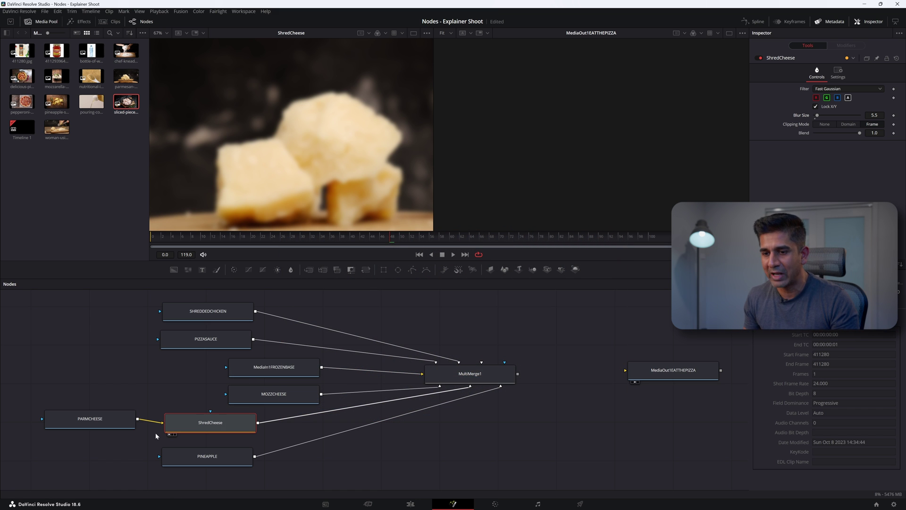
{"action": "left_click_drag", "start_coordinate": [125, 425], "coordinate": [132, 428]}
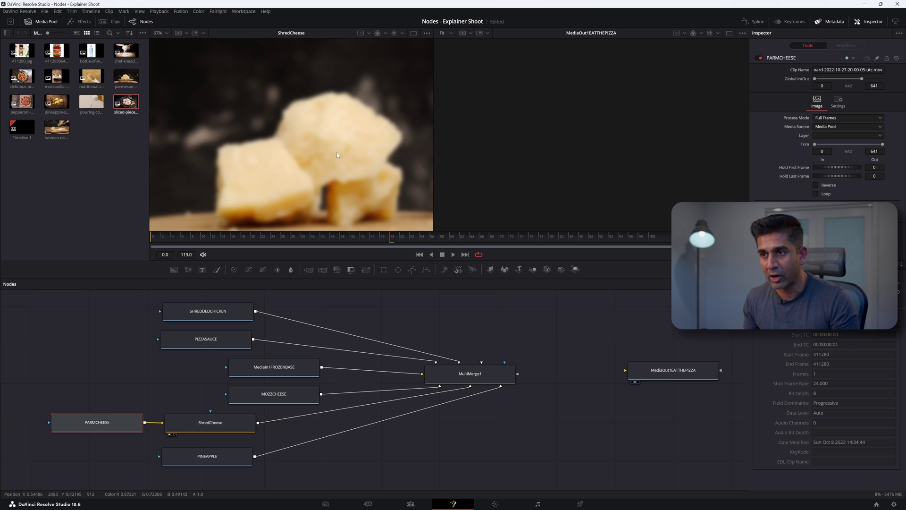
Select the ShredCheese, MultiMerge1 and PARMCHEESE nodes one after another to examine how the parmesan branch flows into the merge.
{"action": "left_click", "coordinate": [231, 427]}
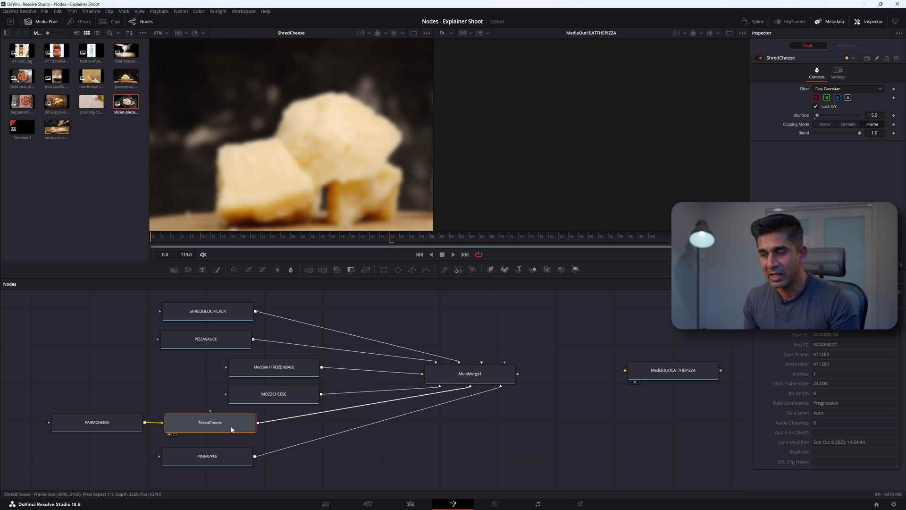
{"action": "left_click", "coordinate": [485, 375]}
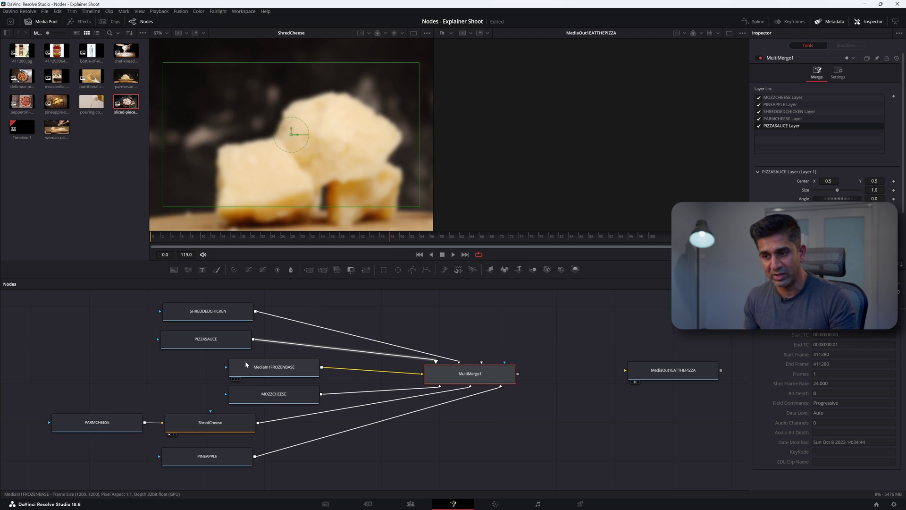
{"action": "left_click_drag", "start_coordinate": [90, 428], "coordinate": [92, 429]}
{"action": "left_click", "coordinate": [91, 428]}
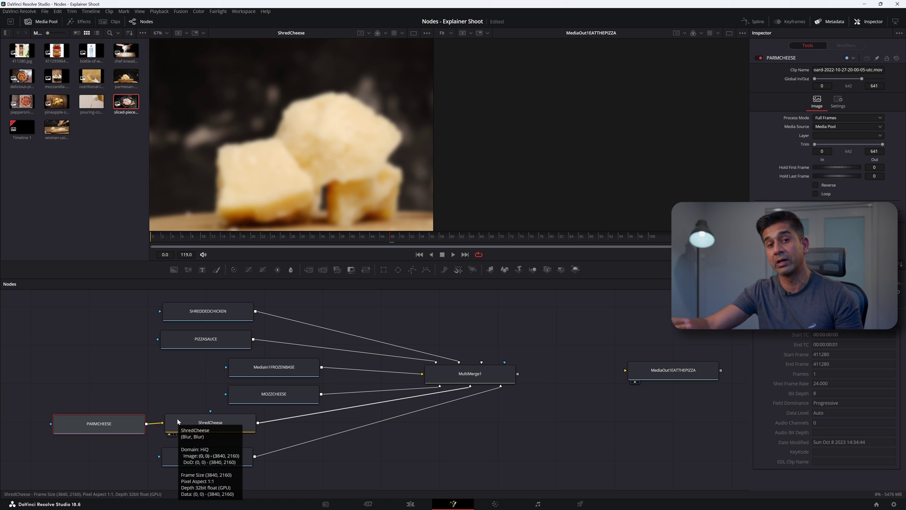
Widen the gap between MultiMerge1 and the MediaOut node, place an unconnected Brightness/Contrast node there and align MediaOut with it.
{"action": "left_click", "coordinate": [673, 369]}
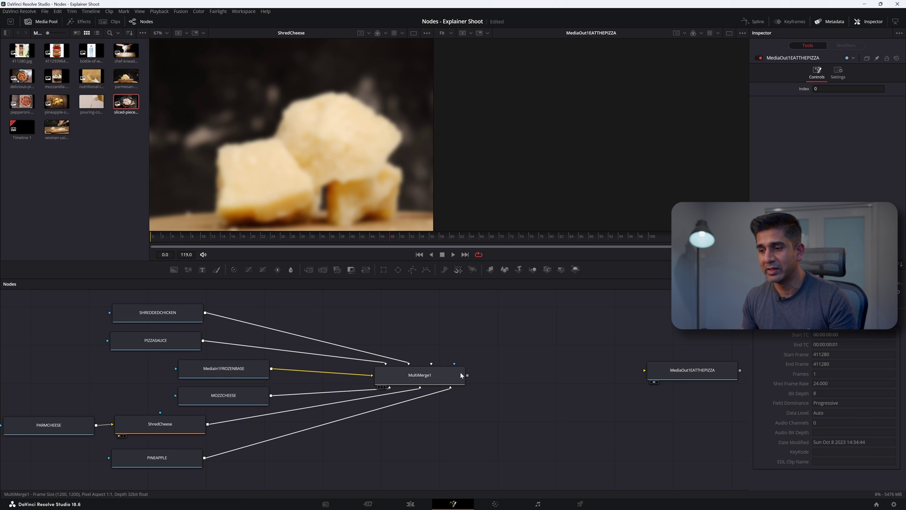
{"action": "left_click", "coordinate": [442, 380]}
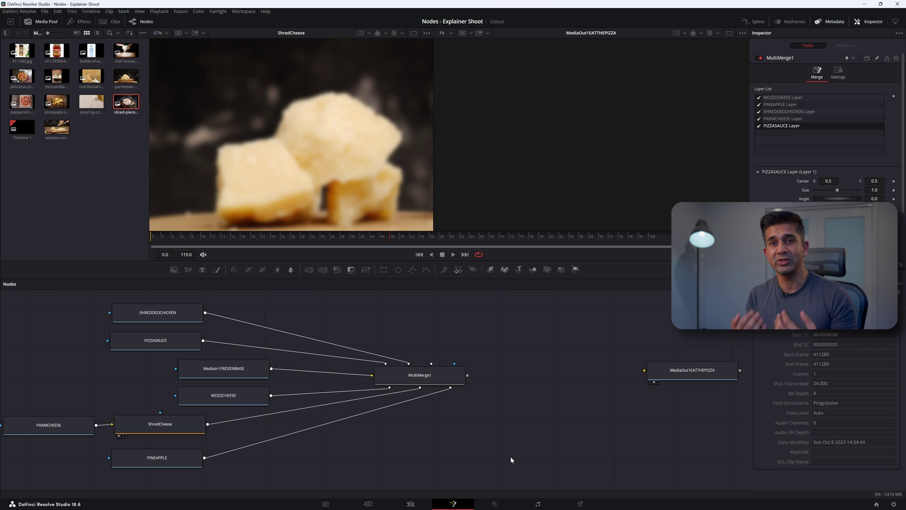
{"action": "left_click", "coordinate": [322, 305]}
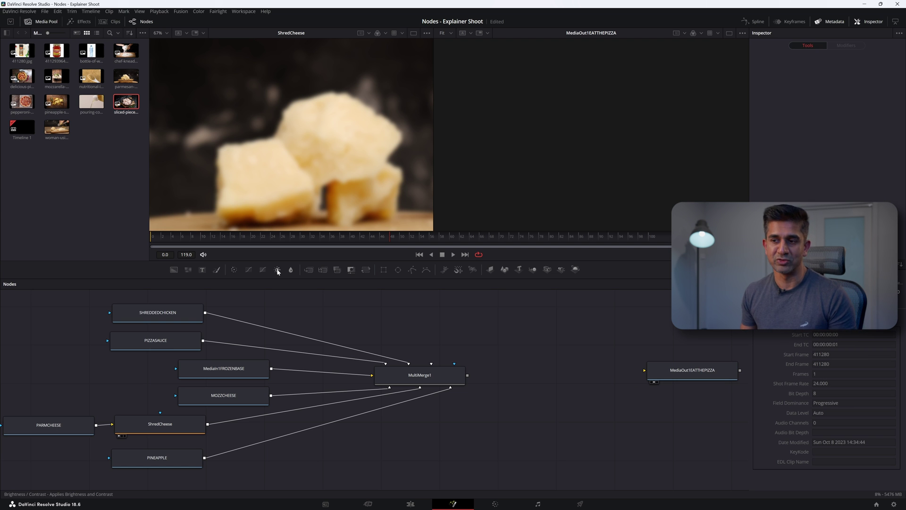
{"action": "left_click_drag", "start_coordinate": [277, 272], "coordinate": [553, 376]}
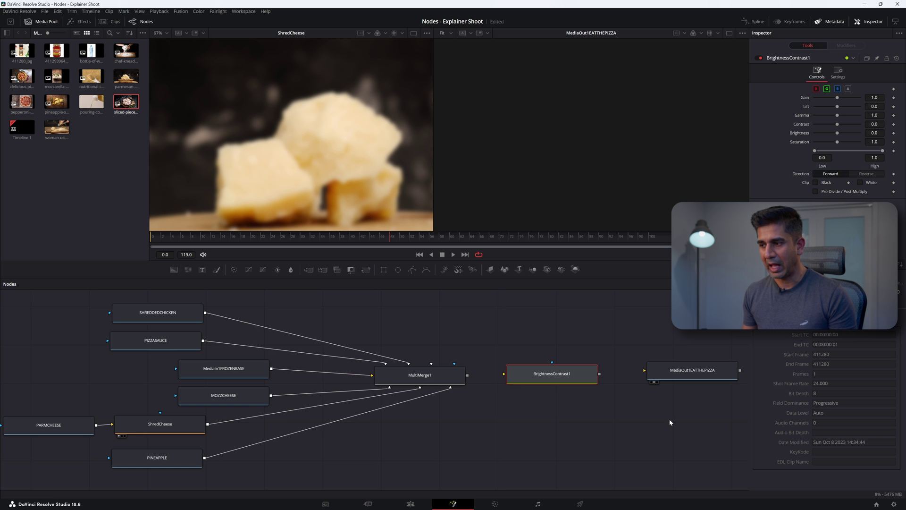
{"action": "left_click_drag", "start_coordinate": [662, 370], "coordinate": [661, 374]}
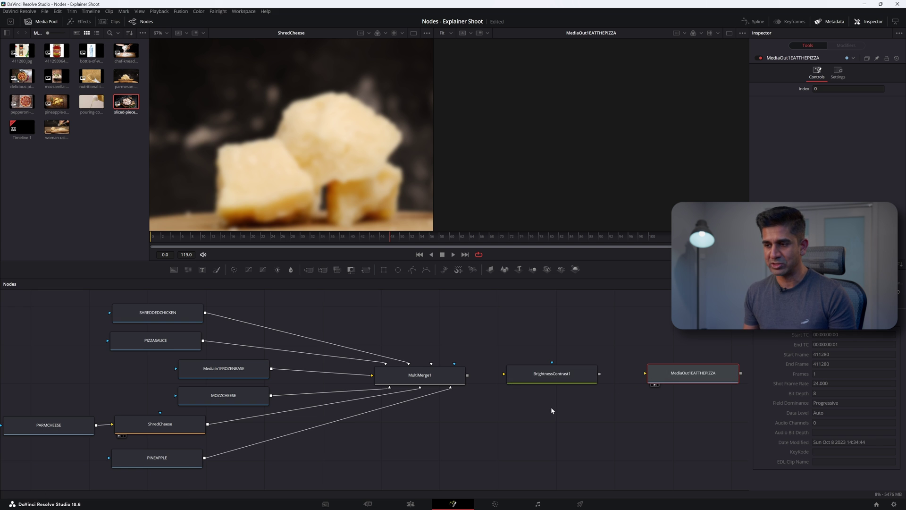
{"action": "left_click", "coordinate": [549, 377]}
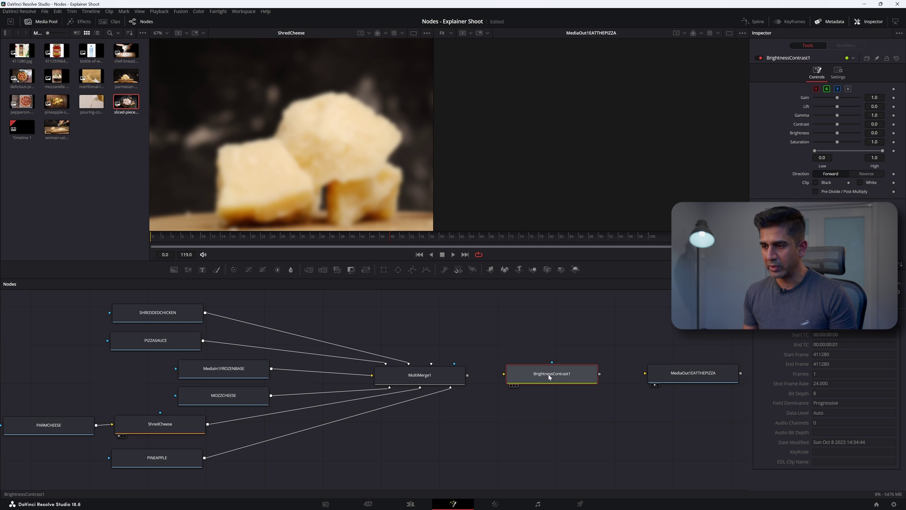
Rename the Brightness/Contrast node "OVEN" and wire it between MultiMerge1 and the MediaOut1EATTHEPIZZA node.
{"action": "key", "text": "F2"}
{"action": "type", "text": "OVEN"}
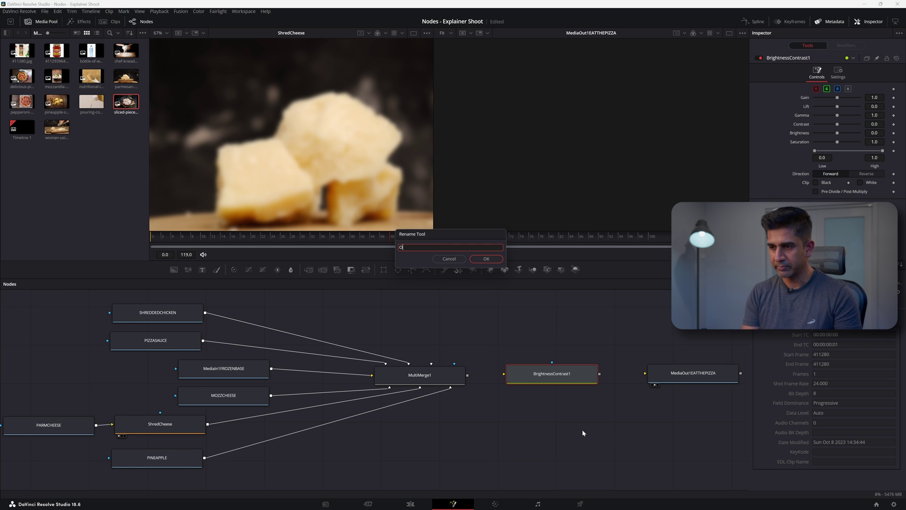
{"action": "key", "text": "Return"}
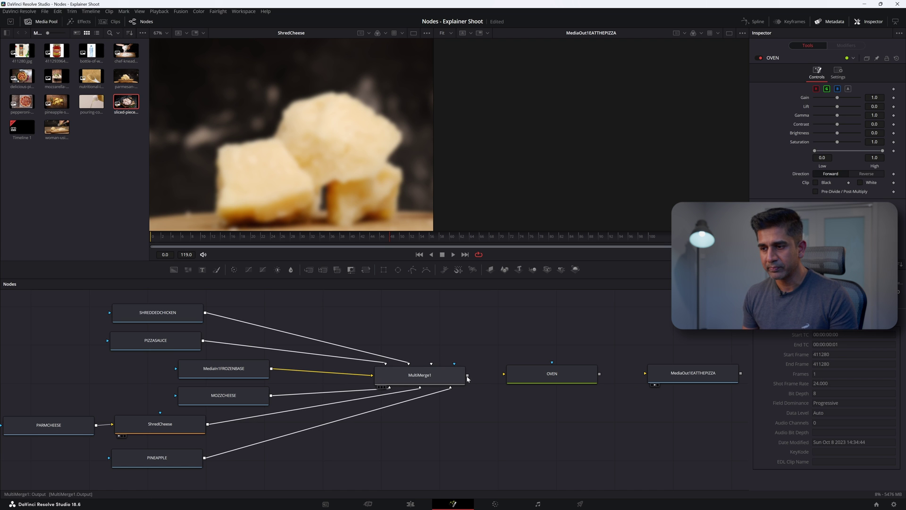
{"action": "left_click_drag", "start_coordinate": [467, 374], "coordinate": [503, 375]}
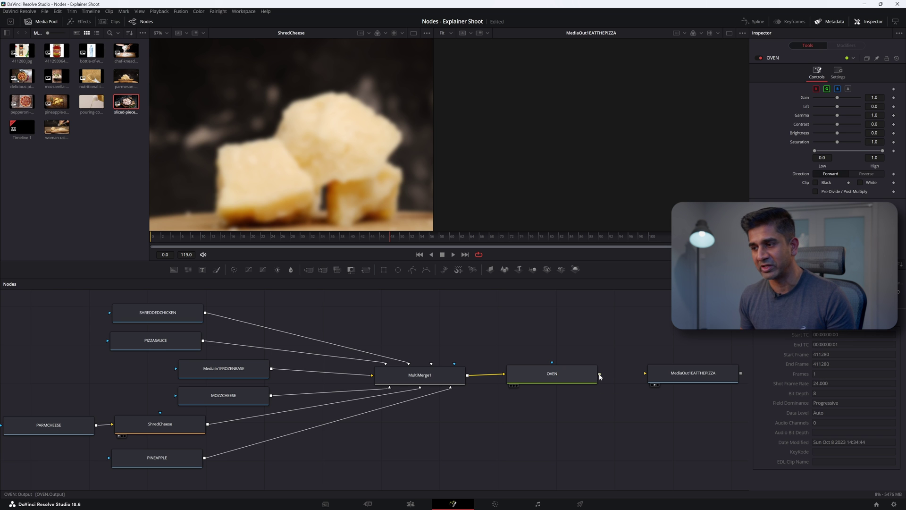
{"action": "left_click_drag", "start_coordinate": [600, 376], "coordinate": [648, 375]}
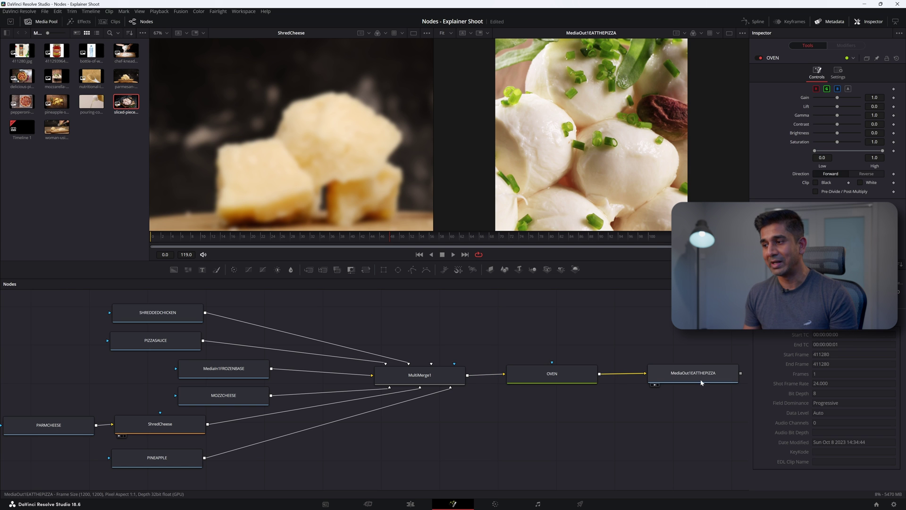
{"action": "left_click", "coordinate": [685, 374]}
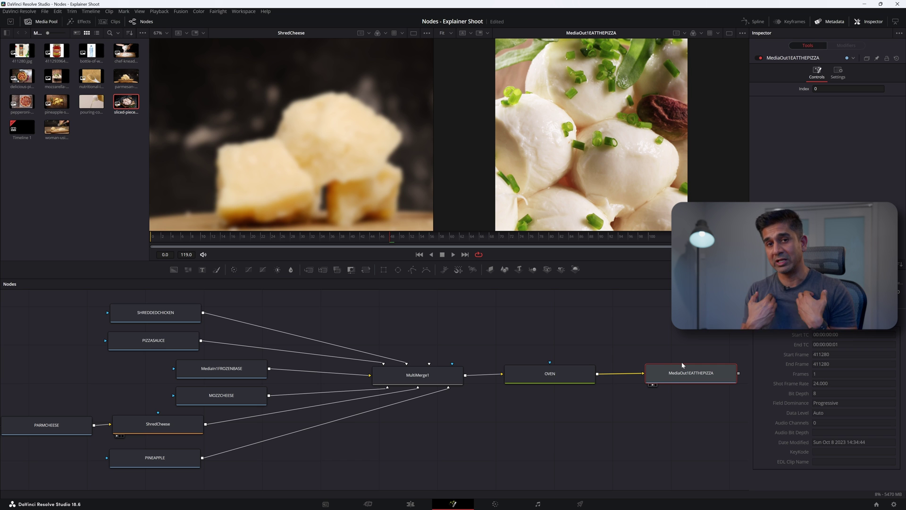
Set the OVEN node's Brightness to 0.2 and raise its Saturation to about 2.52.
{"action": "left_click", "coordinate": [536, 381]}
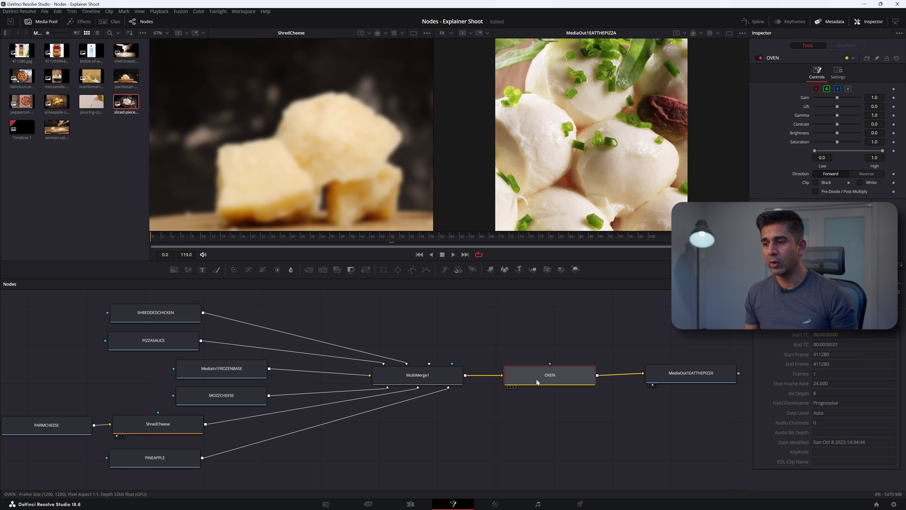
{"action": "mouse_move", "coordinate": [569, 373]}
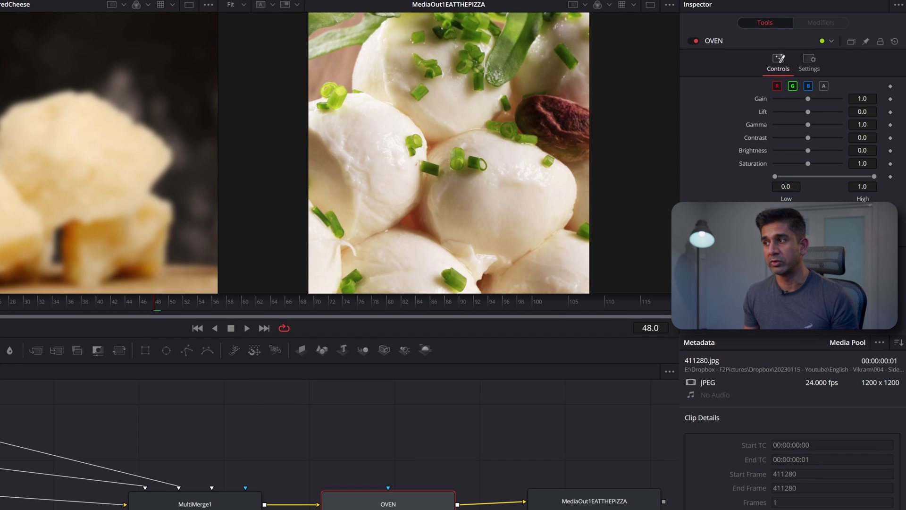
{"action": "left_click_drag", "start_coordinate": [808, 163], "coordinate": [808, 163]}
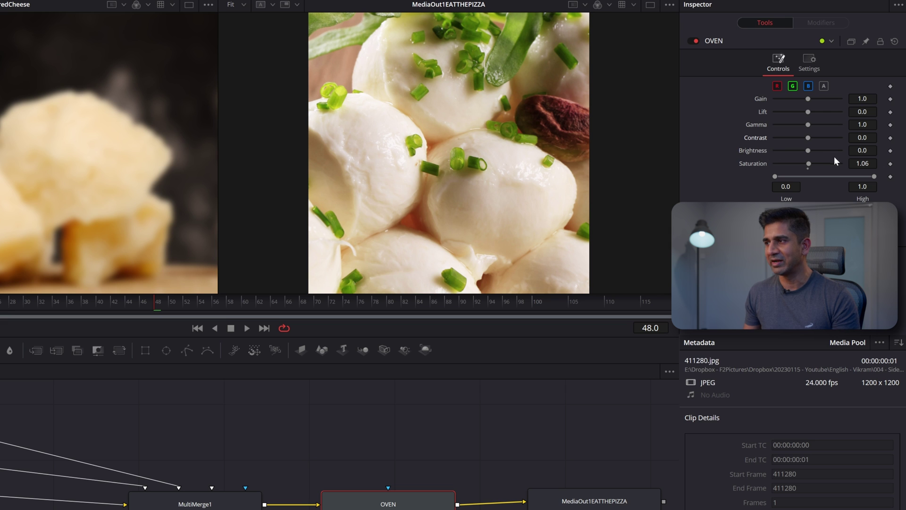
{"action": "left_click", "coordinate": [862, 150]}
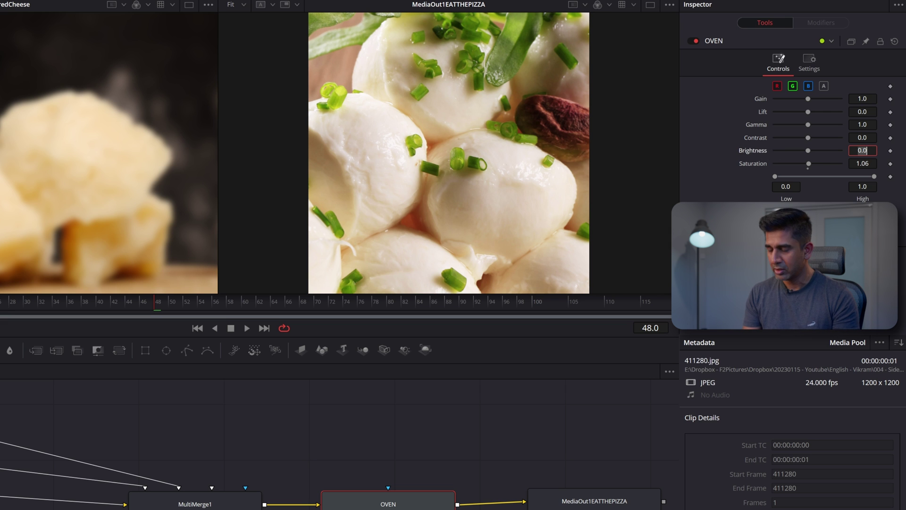
{"action": "type", "text": ".2"}
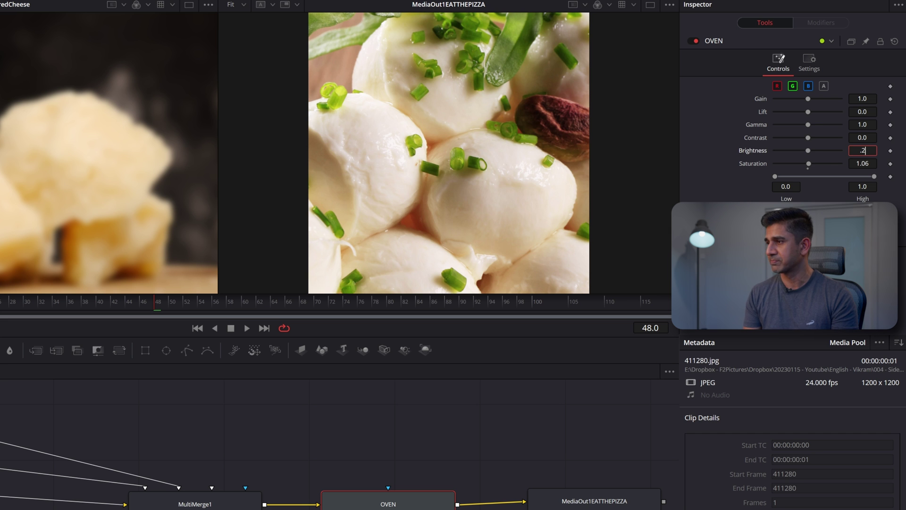
{"action": "mouse_move", "coordinate": [820, 162]}
{"action": "left_mouse_down"}
{"action": "mouse_move", "coordinate": [809, 160]}
{"action": "mouse_move", "coordinate": [819, 165]}
{"action": "left_mouse_up"}
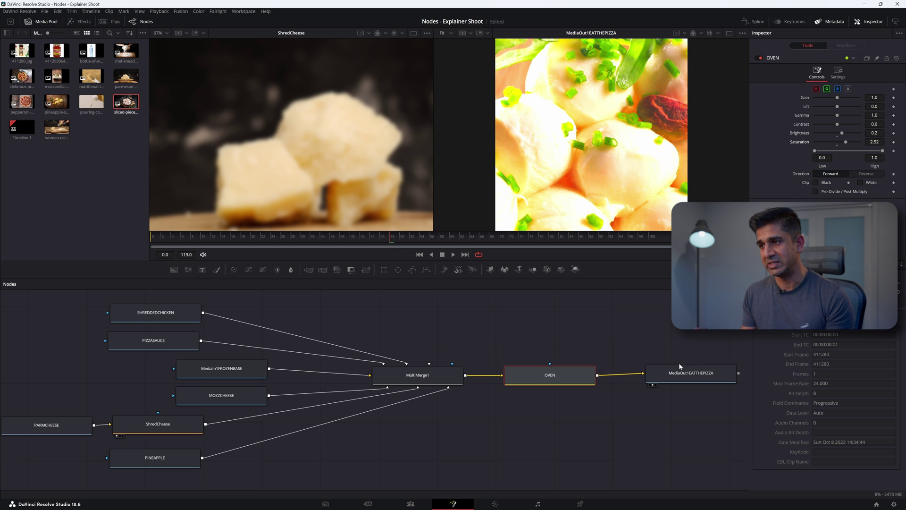
{"action": "key", "text": "ctrl+z"}
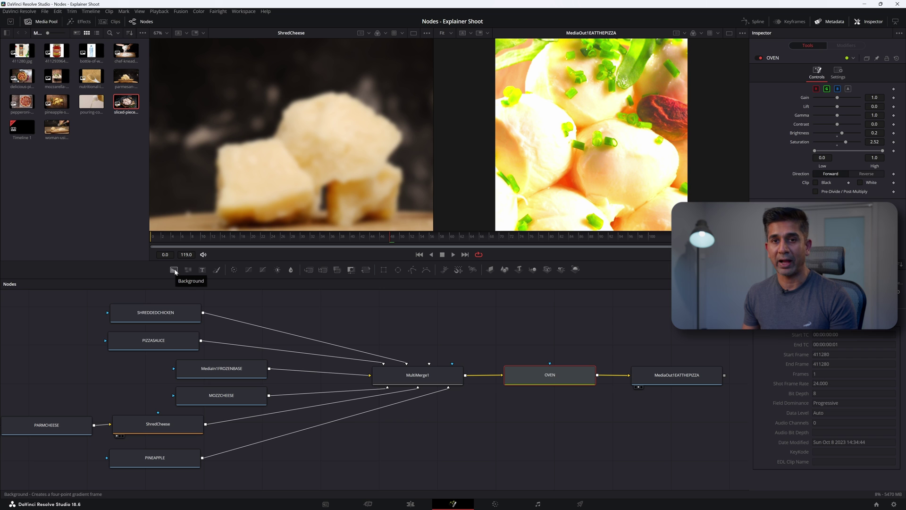
Add an unconnected Background node above OVEN, give it a crimson red colour and display it in the first viewer.
{"action": "left_click_drag", "start_coordinate": [174, 271], "coordinate": [561, 327]}
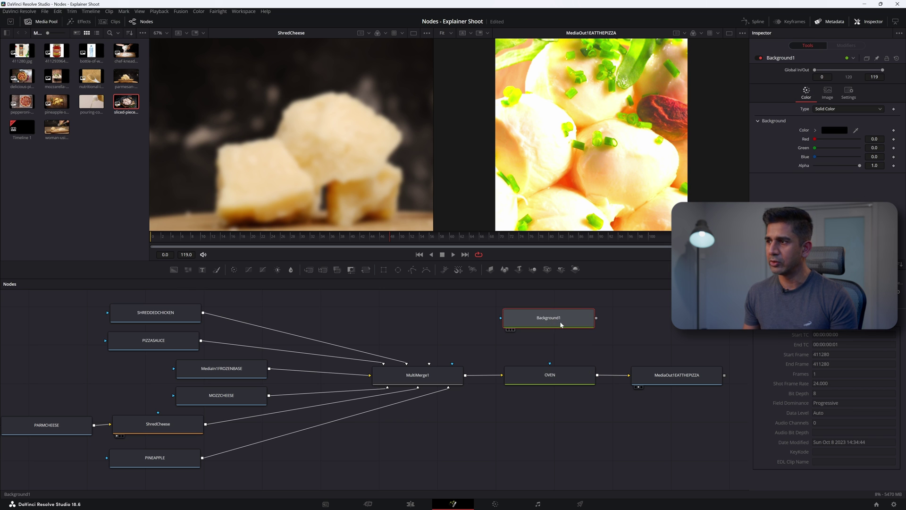
{"action": "left_click", "coordinate": [840, 132]}
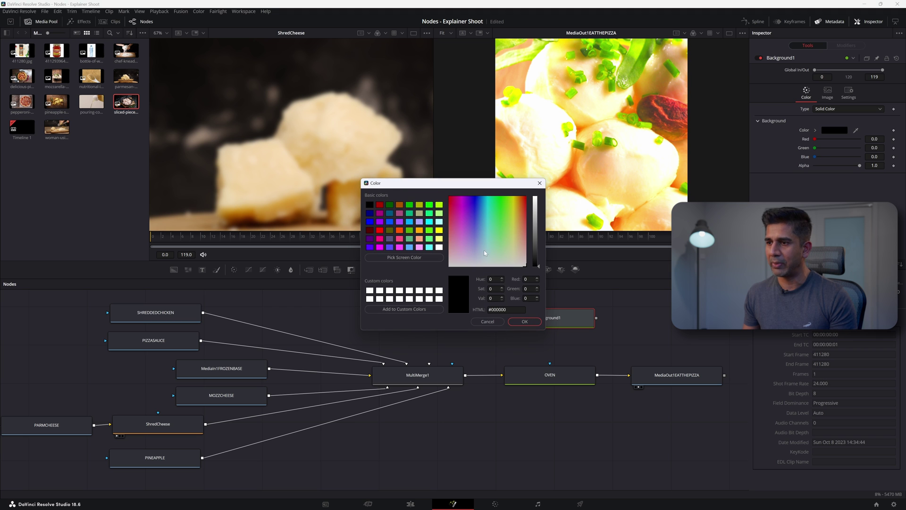
{"action": "left_click_drag", "start_coordinate": [485, 253], "coordinate": [451, 198]}
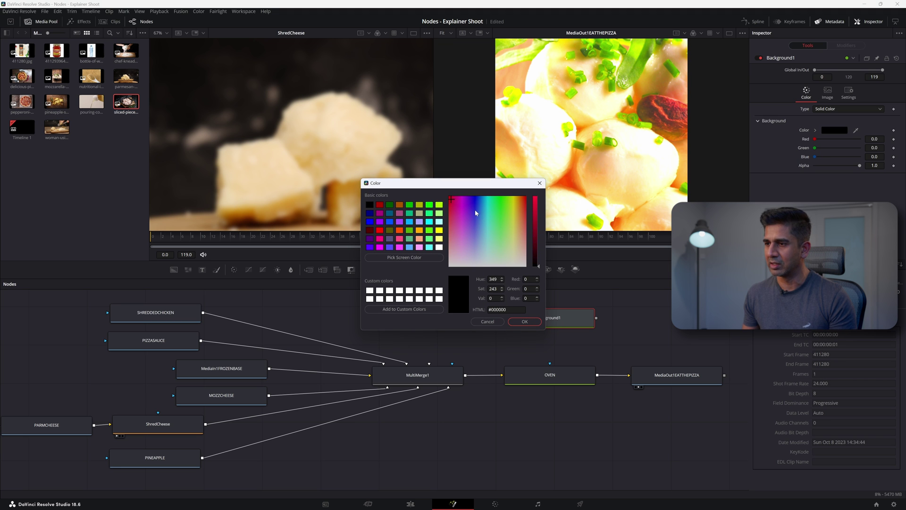
{"action": "left_click", "coordinate": [535, 206]}
{"action": "left_click", "coordinate": [524, 321]}
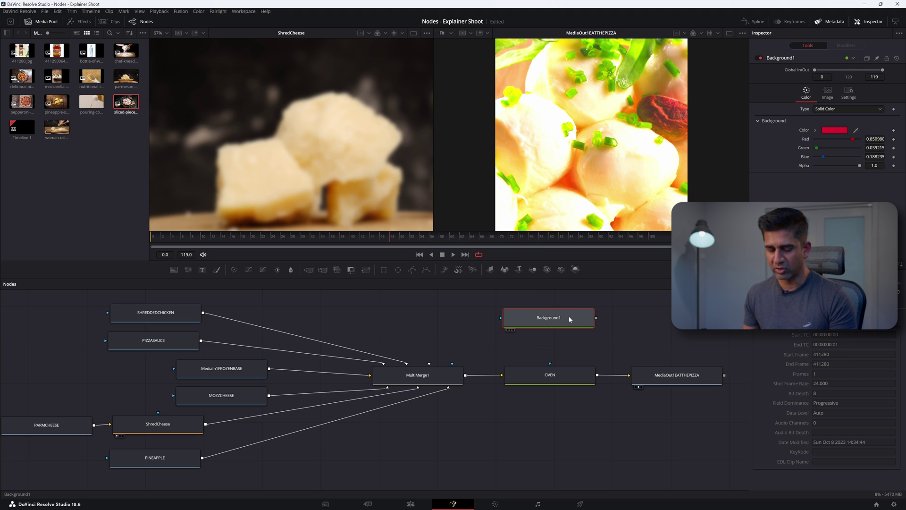
{"action": "key", "text": "1"}
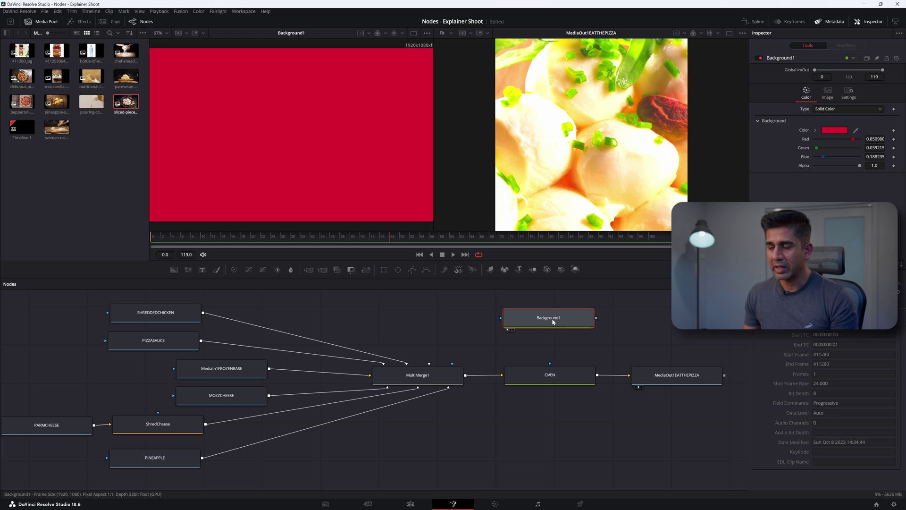
Rename the red Background node "HEAT" and connect its output to OVEN's blue effect mask input.
{"action": "left_click_drag", "start_coordinate": [553, 322], "coordinate": [554, 320]}
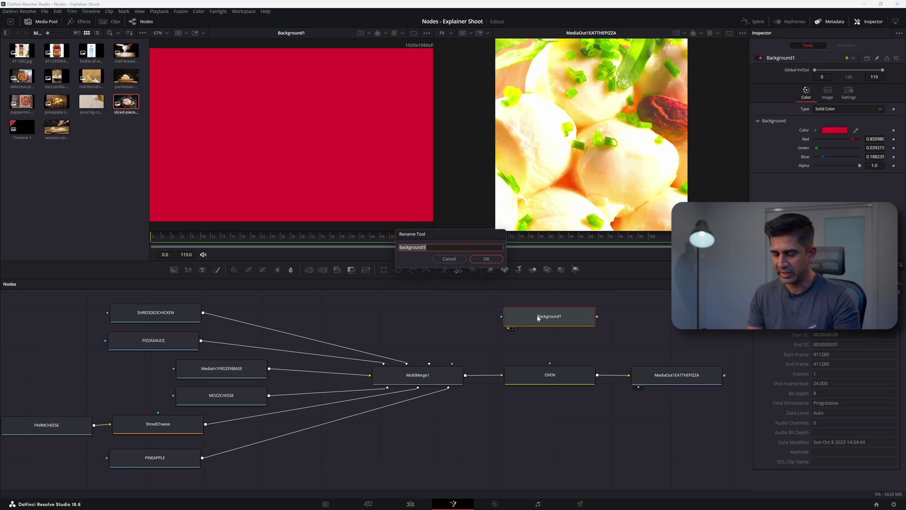
{"action": "key", "text": "F2"}
{"action": "type", "text": "HEAT"}
{"action": "key", "text": "Return"}
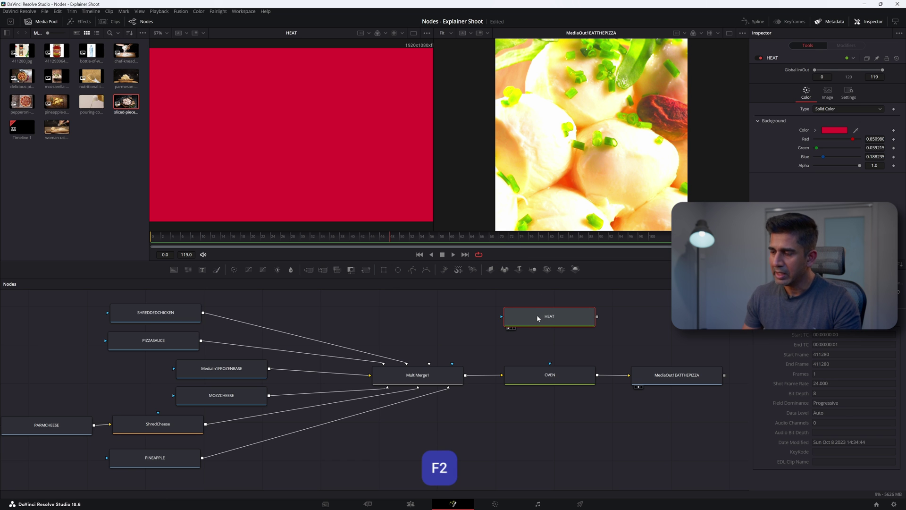
{"action": "left_click_drag", "start_coordinate": [597, 319], "coordinate": [550, 363]}
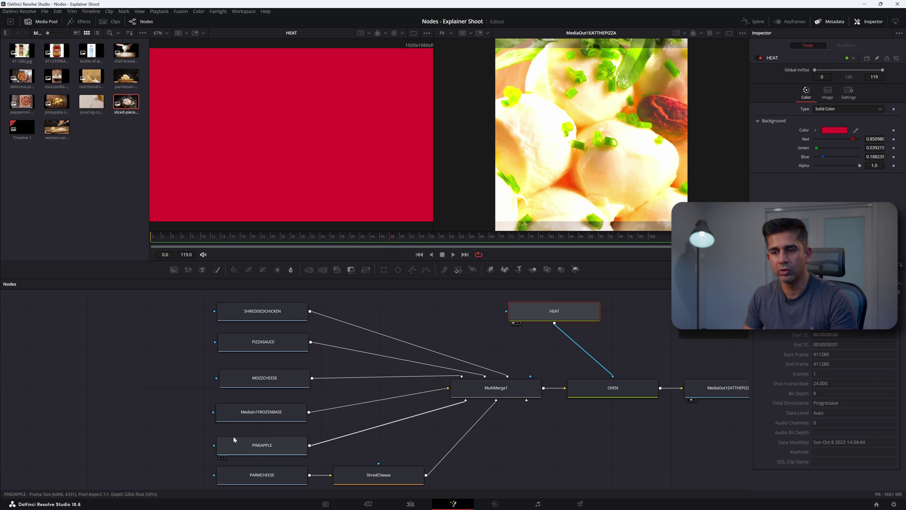
Display MediaIn1FROZENBASE in the first viewer, then remove that frozen base node from the graph.
{"action": "left_click", "coordinate": [253, 418]}
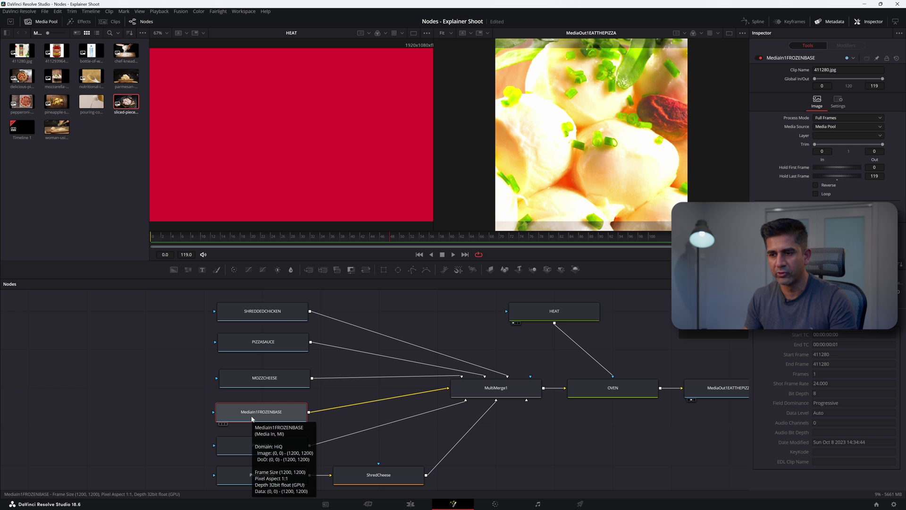
{"action": "key", "text": "1"}
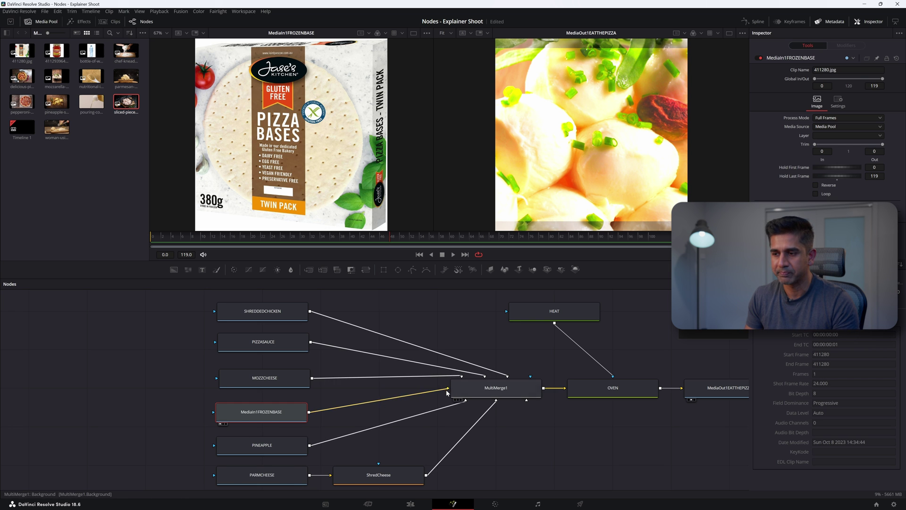
{"action": "left_click_drag", "start_coordinate": [447, 392], "coordinate": [236, 409]}
{"action": "key", "text": "Delete"}
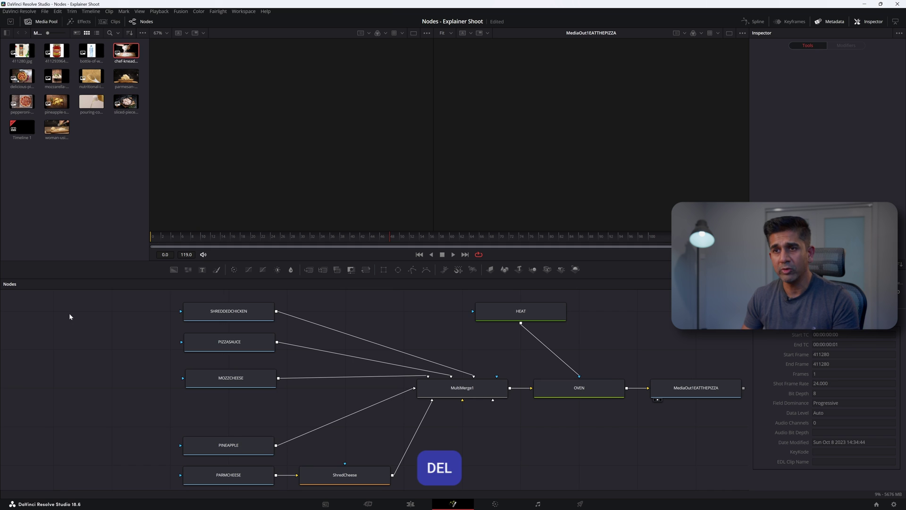
Add the flour, yeast, water and oil images as inputs named FLOUR, YEAST, WATER and OIL, stacked in a column before the toppings.
{"action": "left_click_drag", "start_coordinate": [129, 51], "coordinate": [66, 320]}
{"action": "key", "text": "1"}
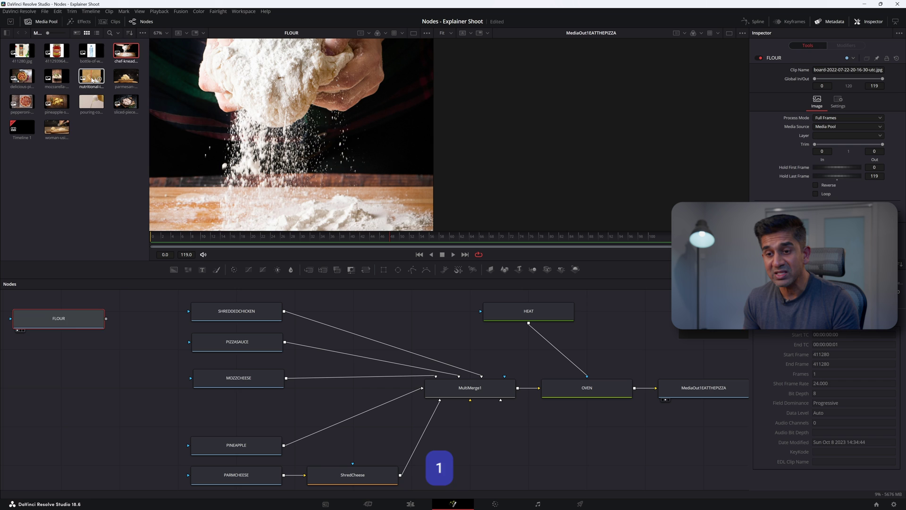
{"action": "left_click_drag", "start_coordinate": [91, 75], "coordinate": [59, 349]}
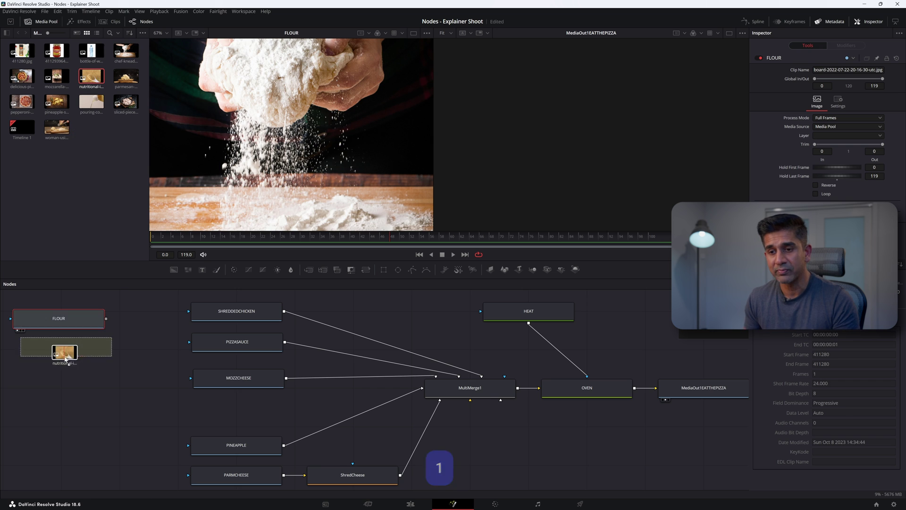
{"action": "left_click_drag", "start_coordinate": [91, 50], "coordinate": [89, 359]}
{"action": "left_click_drag", "start_coordinate": [88, 359], "coordinate": [59, 382]}
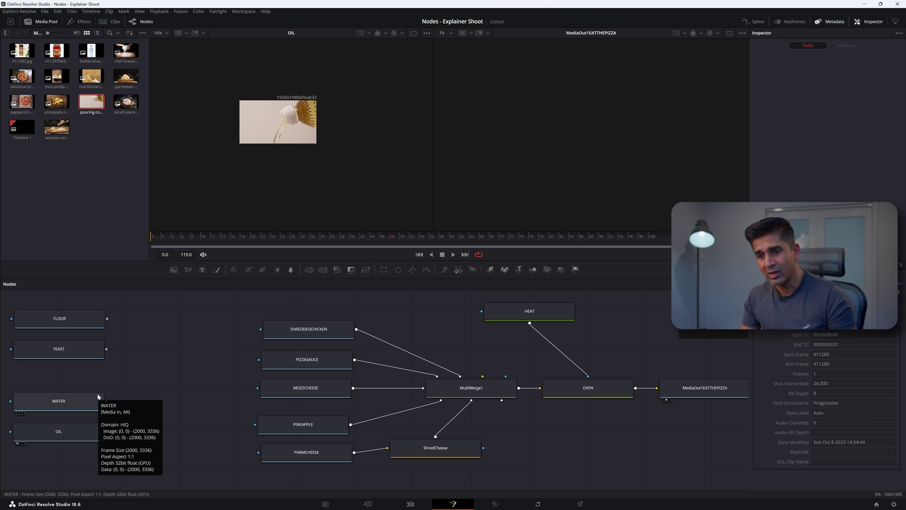
Add a second MultiMerge beside the dough ingredients and feed FLOUR, YEAST, WATER and OIL into it.
{"action": "key", "text": "shift+space"}
{"action": "type", "text": "u"}
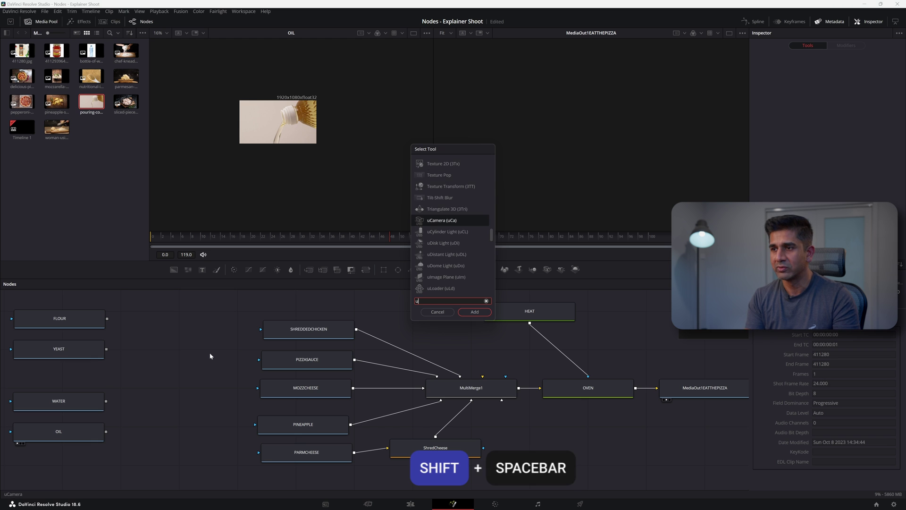
{"action": "type", "text": "ltim"}
{"action": "key", "text": "Return"}
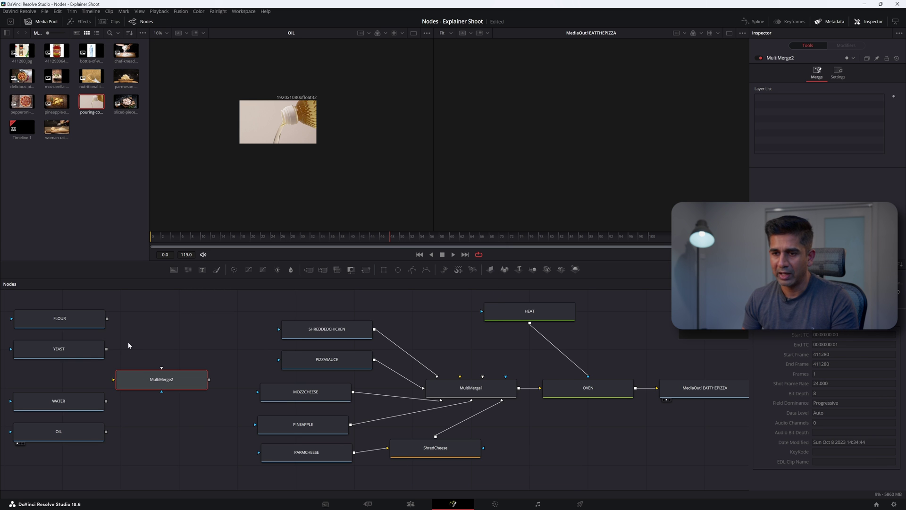
{"action": "left_click_drag", "start_coordinate": [107, 318], "coordinate": [156, 379]}
{"action": "left_click_drag", "start_coordinate": [106, 348], "coordinate": [142, 376]}
{"action": "left_click_drag", "start_coordinate": [106, 400], "coordinate": [148, 386]}
{"action": "left_click_drag", "start_coordinate": [106, 431], "coordinate": [168, 374]}
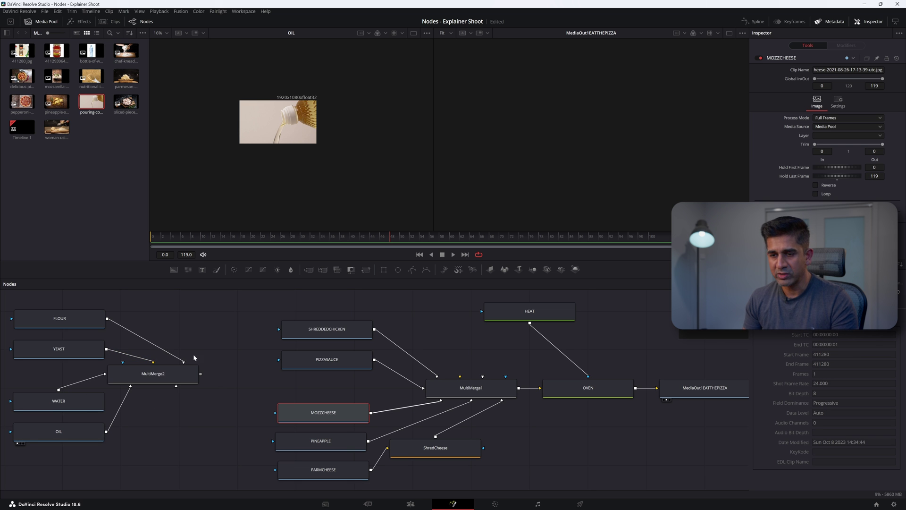
{"action": "left_click", "coordinate": [161, 380]}
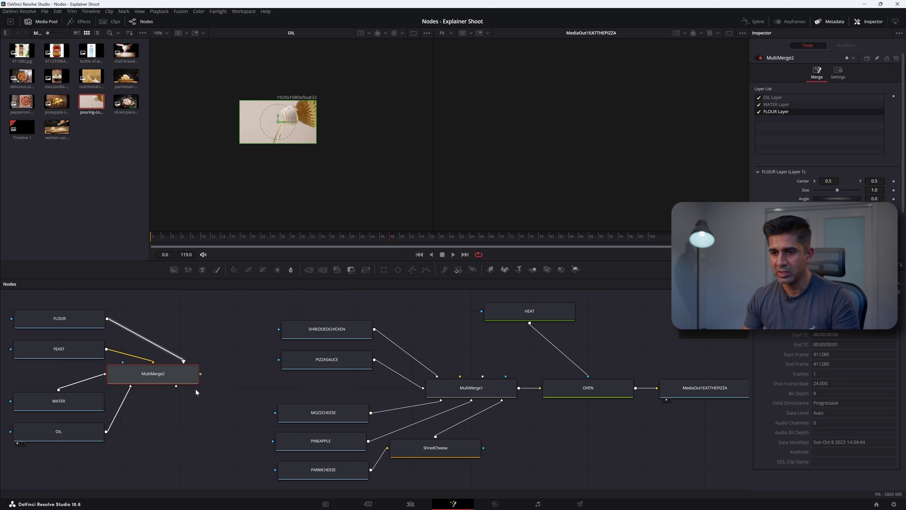
{"action": "left_click", "coordinate": [196, 389]}
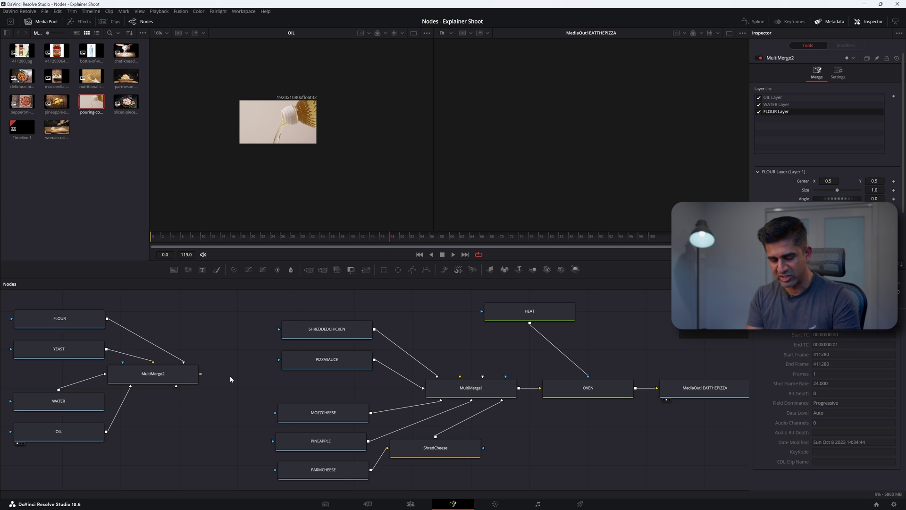
Add a Resize node between MultiMerge2 and the toppings and connect MultiMerge2's output to it.
{"action": "key", "text": "shift+space"}
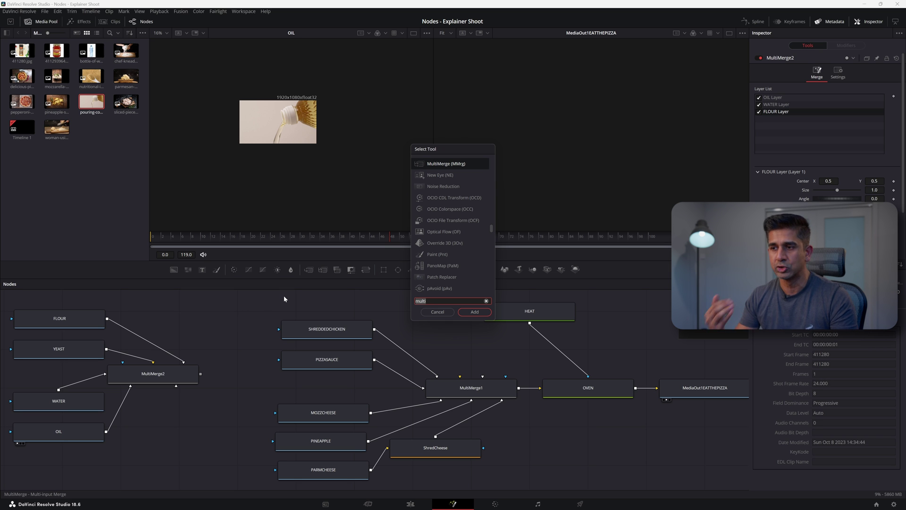
{"action": "type", "text": "resiz"}
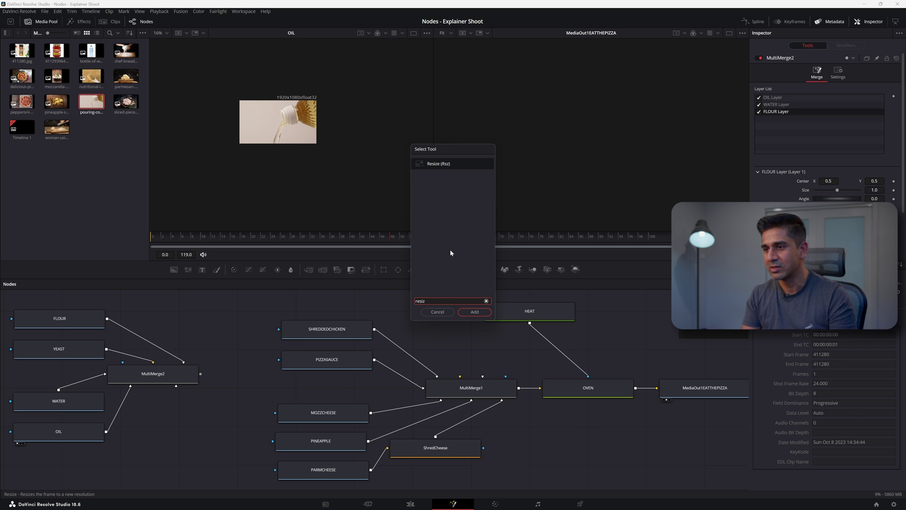
{"action": "key", "text": "Return"}
{"action": "left_click_drag", "start_coordinate": [227, 377], "coordinate": [266, 385]}
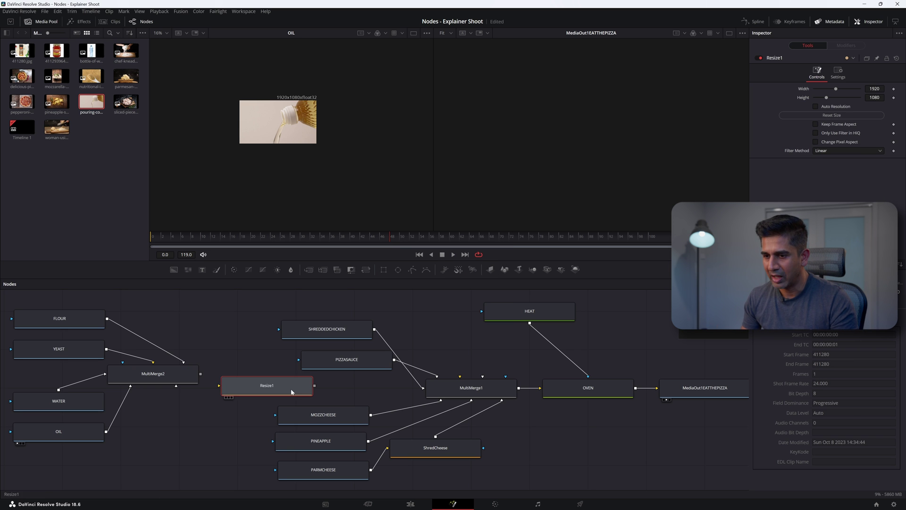
{"action": "left_click_drag", "start_coordinate": [200, 376], "coordinate": [220, 388]}
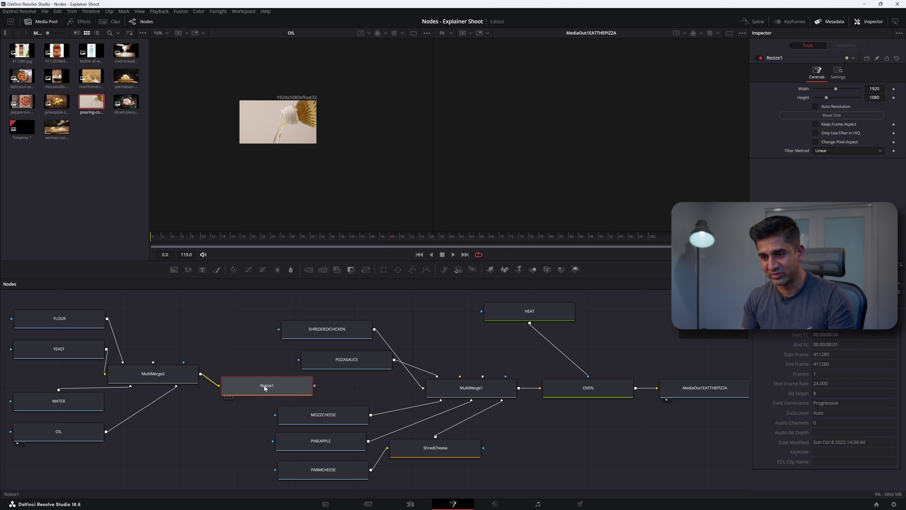
Rename the Resize node to KNEADING AND RESTING, line it up with MultiMerge2 and move PIZZASAUCE away to make room.
{"action": "key", "text": "F2"}
{"action": "type", "text": "KNEADING AND "}
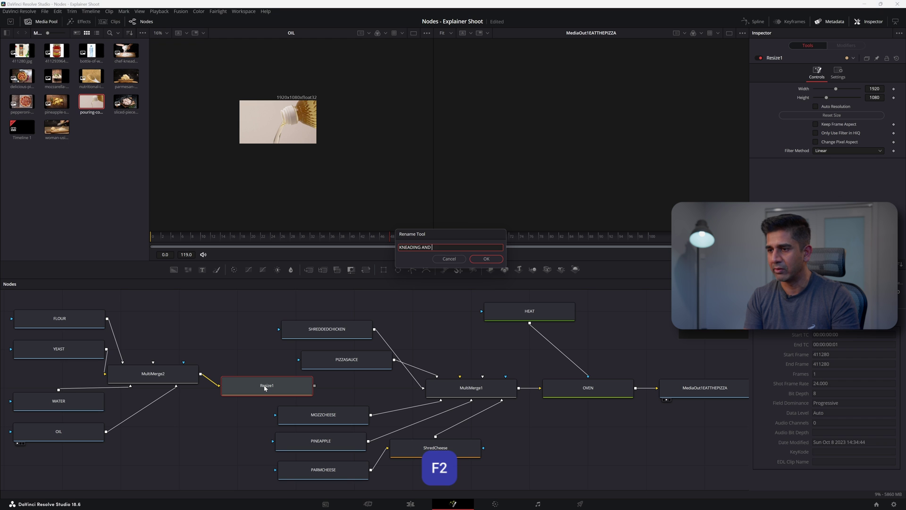
{"action": "type", "text": "RESTING"}
{"action": "key", "text": "Return"}
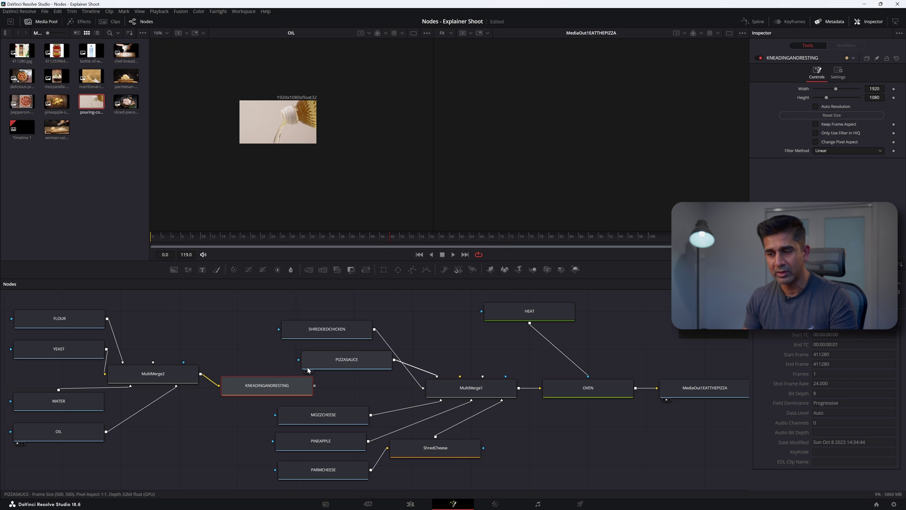
{"action": "left_click", "coordinate": [344, 338]}
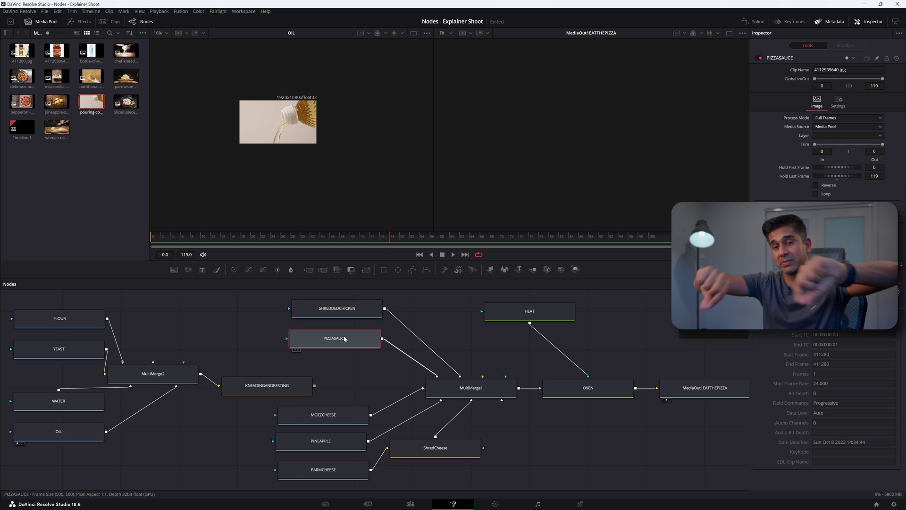
{"action": "left_click_drag", "start_coordinate": [302, 390], "coordinate": [294, 378]}
Add a Beauty node after KNEADINGANDRESTING and rename it MAKE IT A CIRCLE.
{"action": "key", "text": "shift+space"}
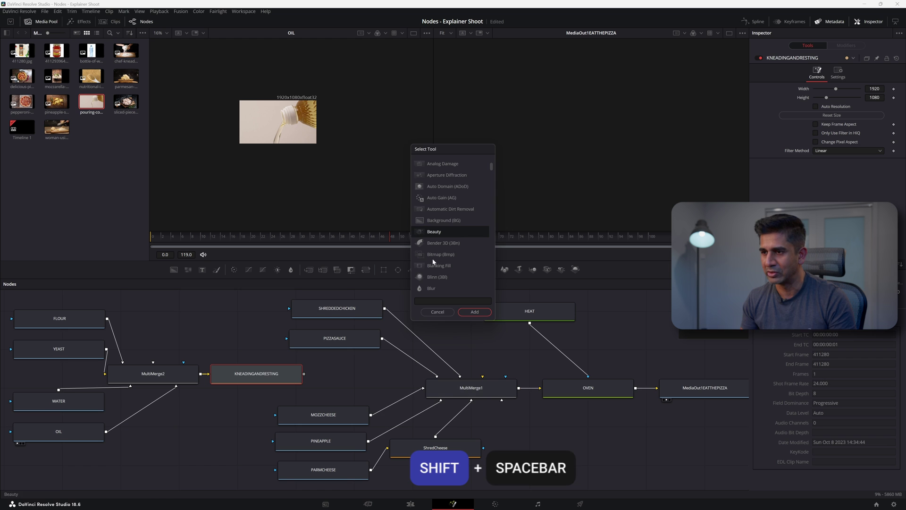
{"action": "left_click", "coordinate": [477, 312]}
{"action": "left_click_drag", "start_coordinate": [377, 376], "coordinate": [366, 375]}
{"action": "key", "text": "F2"}
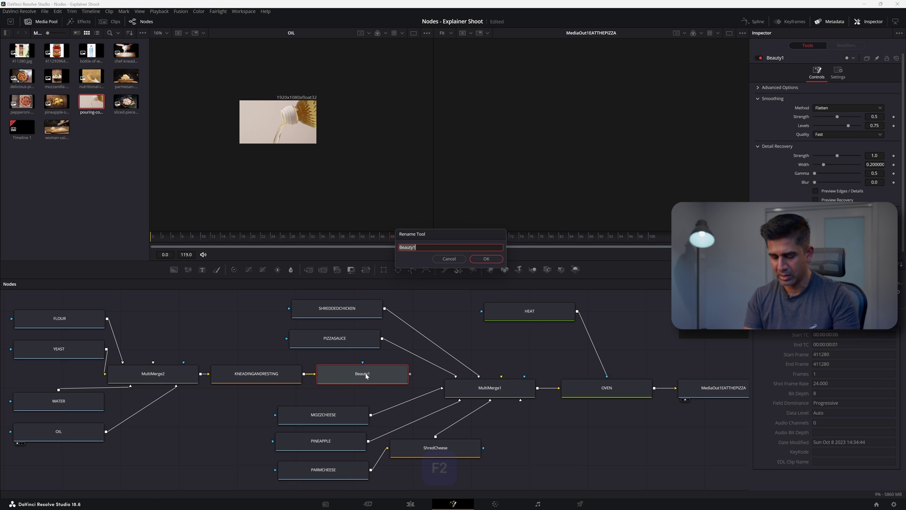
{"action": "type", "text": "MAKE IT A "}
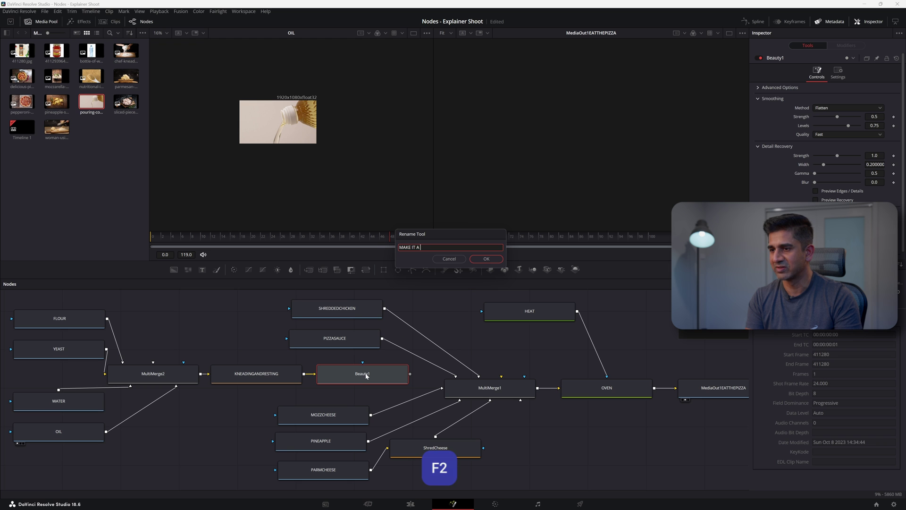
{"action": "type", "text": "CIRCLE"}
{"action": "key", "text": "Return"}
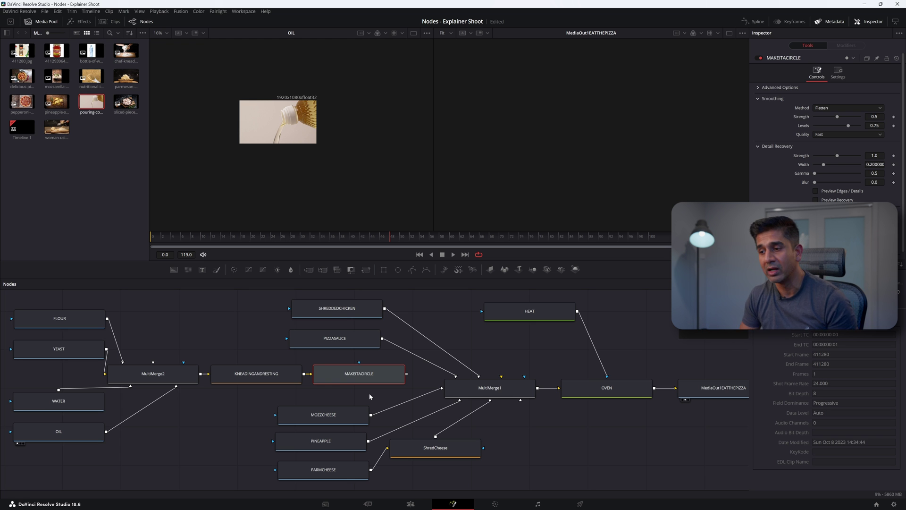
Connect the output of MAKEITACIRCLE to MultiMerge1 as its background.
{"action": "left_click_drag", "start_coordinate": [406, 374], "coordinate": [419, 375]}
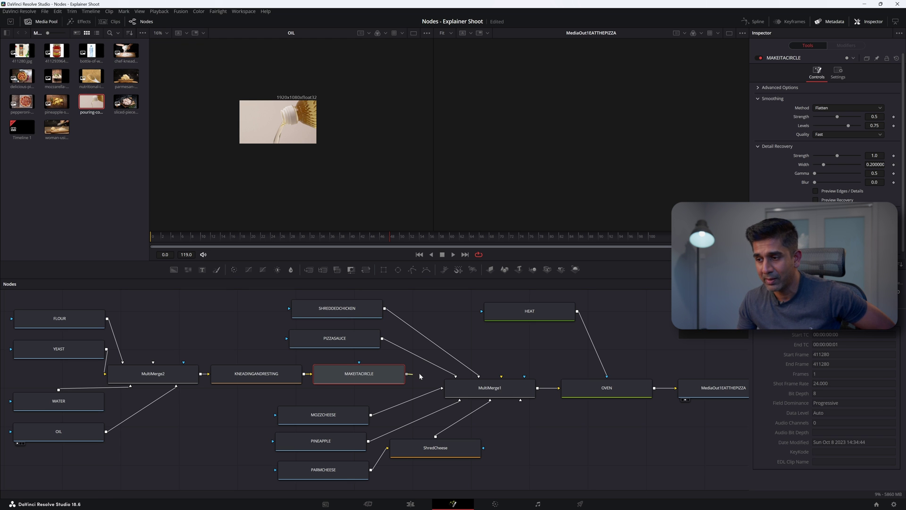
{"action": "left_click_drag", "start_coordinate": [501, 376], "coordinate": [503, 379]}
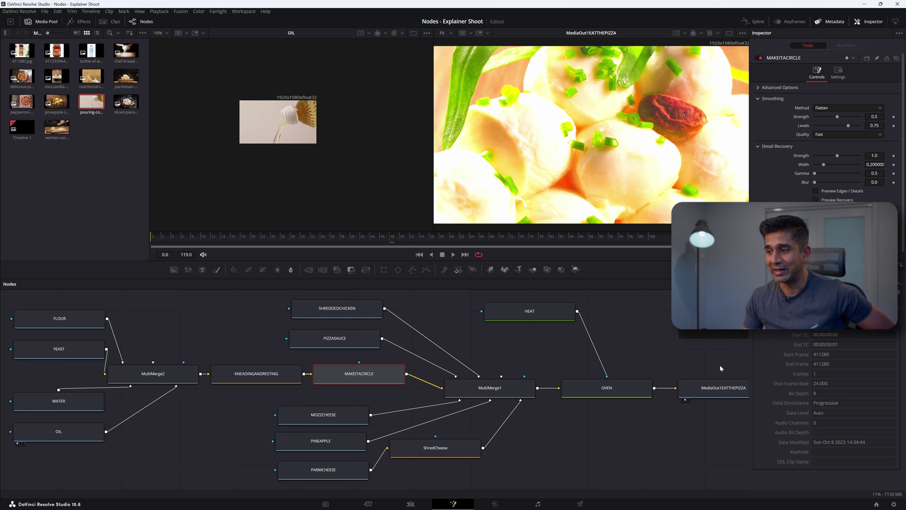
Inspect the MediaOut node and check the composition's output on the Edit page timeline, returning to the Fusion page.
{"action": "left_click", "coordinate": [721, 388]}
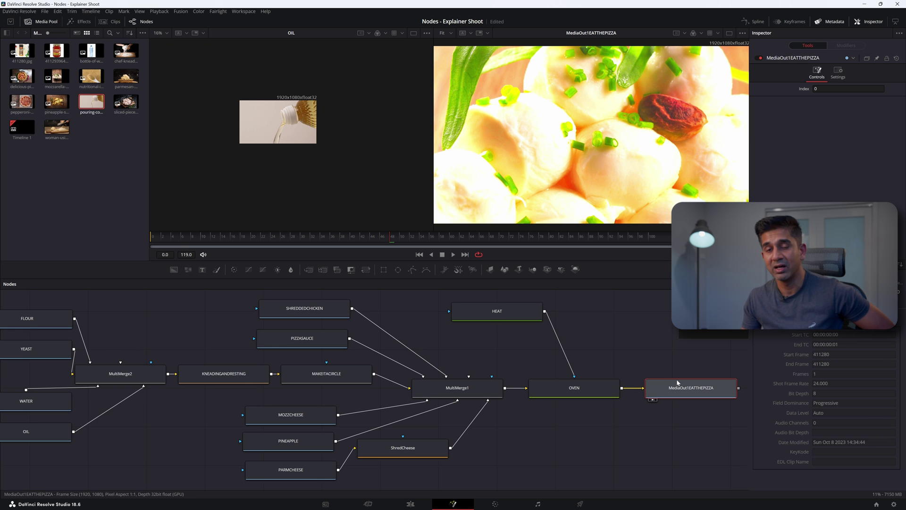
{"action": "mouse_move", "coordinate": [677, 382]}
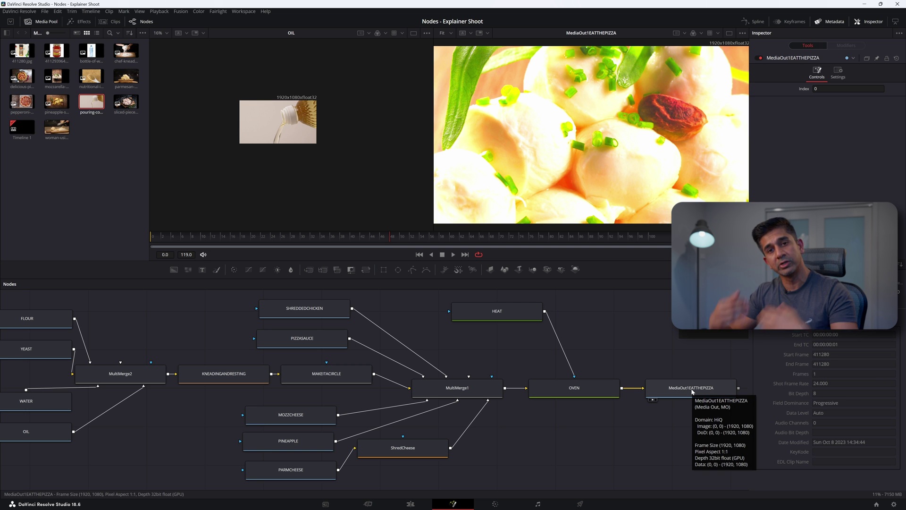
{"action": "left_click", "coordinate": [410, 503]}
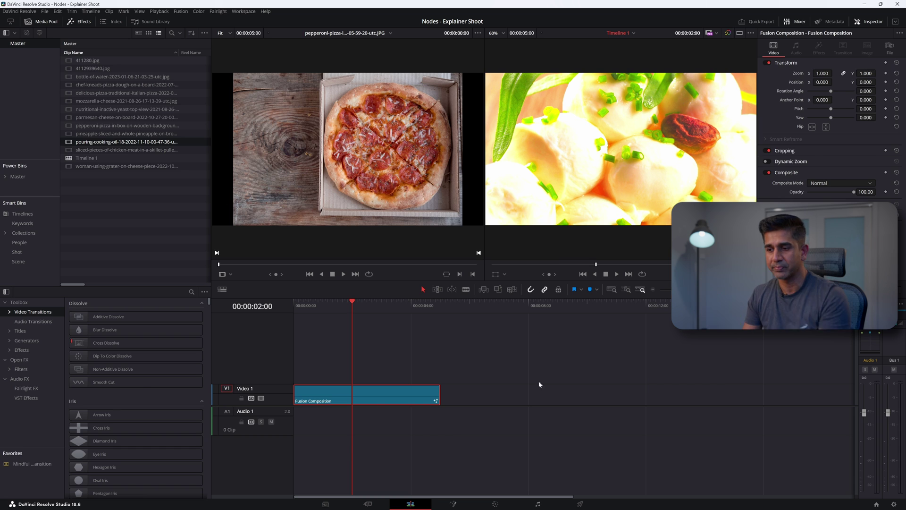
{"action": "key", "text": "shift+5"}
Review the settings of the FLOUR and OVEN nodes and move ShredCheese nearer to below MultiMerge1.
{"action": "left_click", "coordinate": [38, 324]}
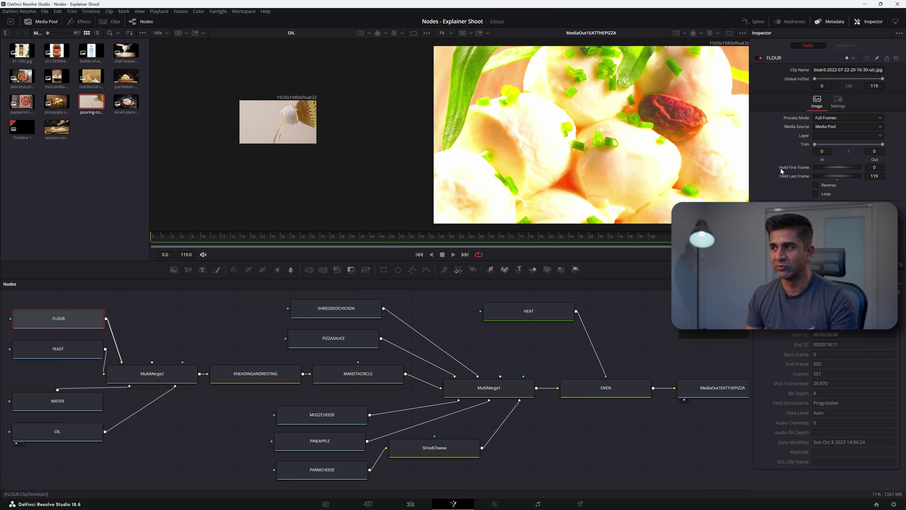
{"action": "left_click", "coordinate": [606, 387]}
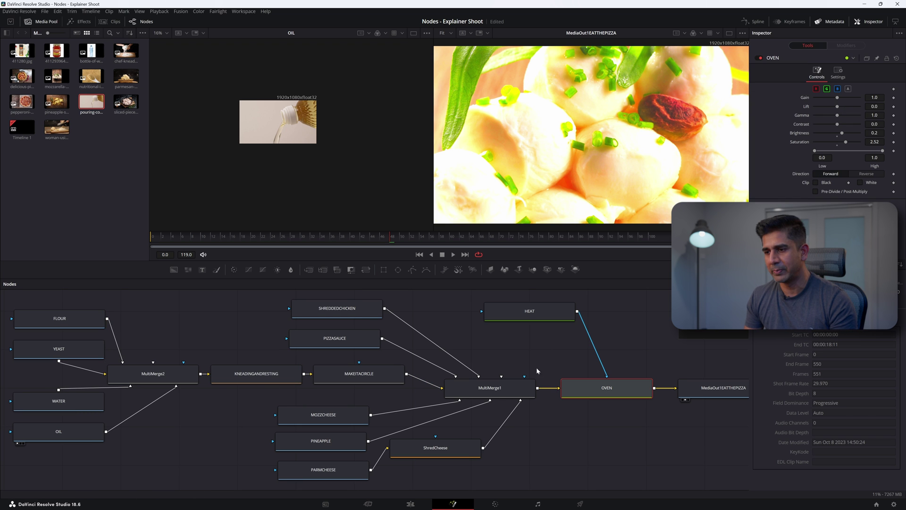
{"action": "left_click_drag", "start_coordinate": [454, 455], "coordinate": [496, 457]}
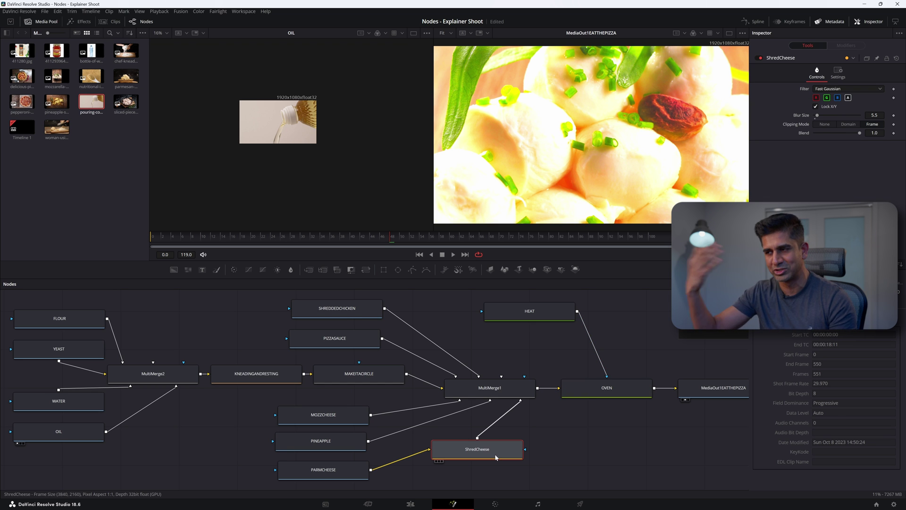
{"action": "left_click", "coordinate": [639, 484]}
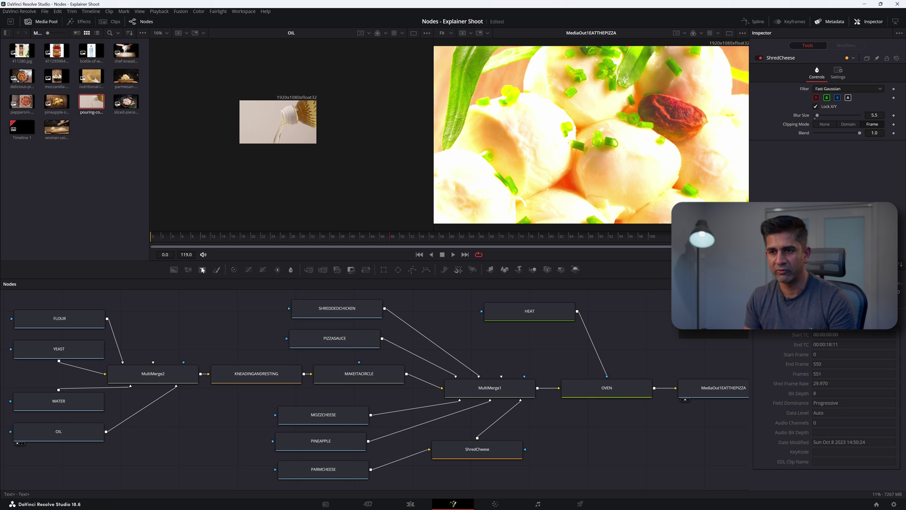
Add a Text+ node above MultiMerge2 containing the text ANY TEXT PIZZA.
{"action": "left_click_drag", "start_coordinate": [202, 270], "coordinate": [188, 327]}
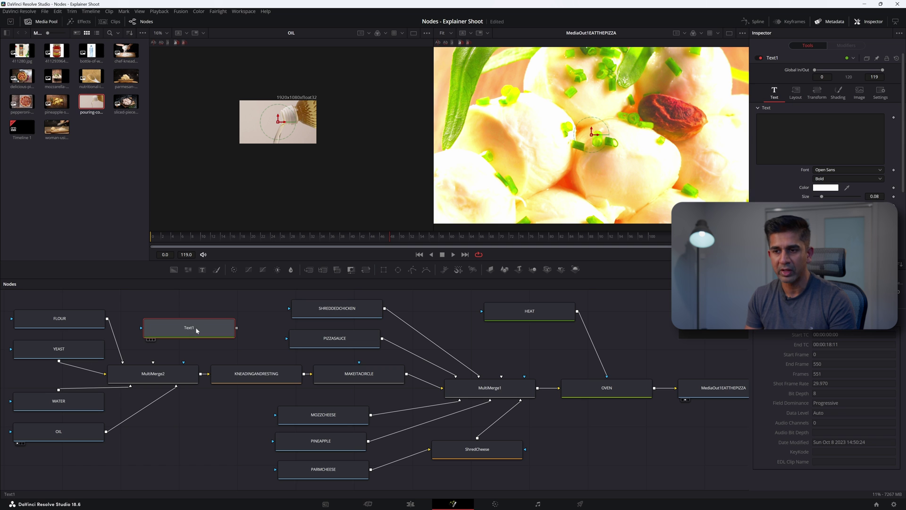
{"action": "left_click", "coordinate": [820, 139]}
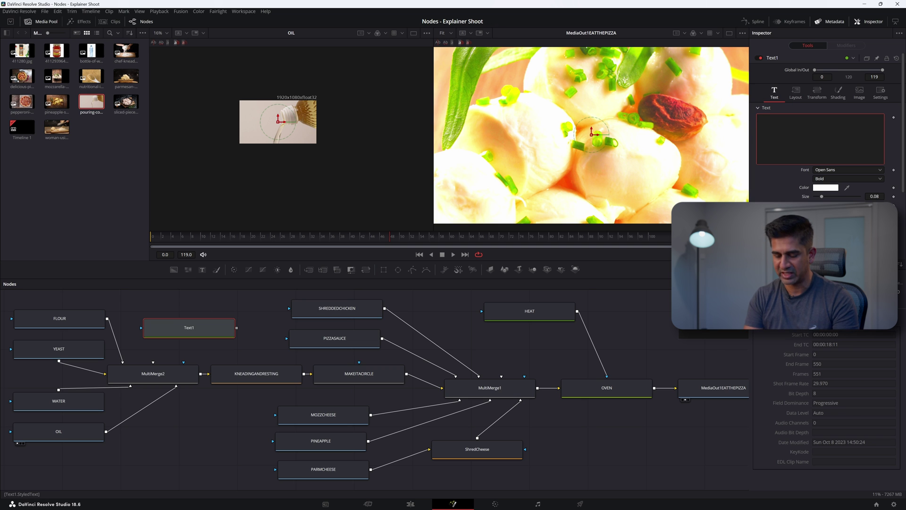
{"action": "type", "text": "ANY TEXT PIZ"}
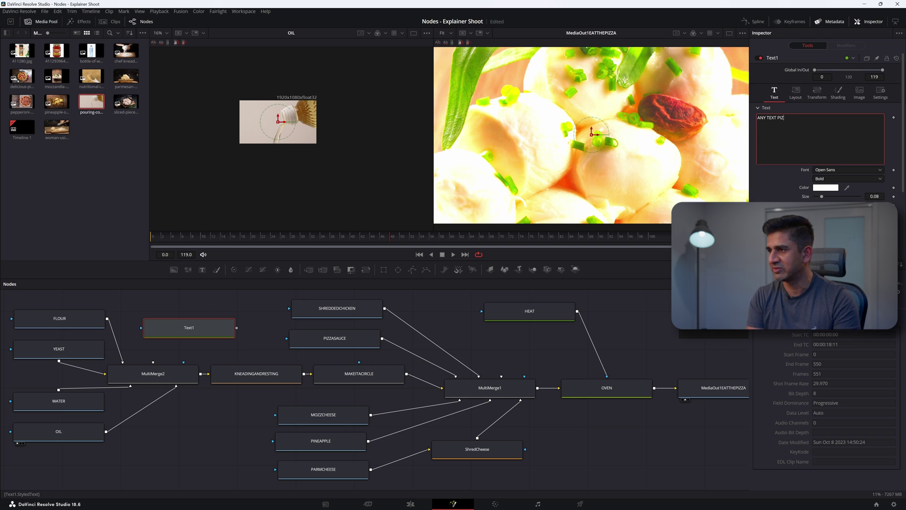
{"action": "type", "text": "ZA"}
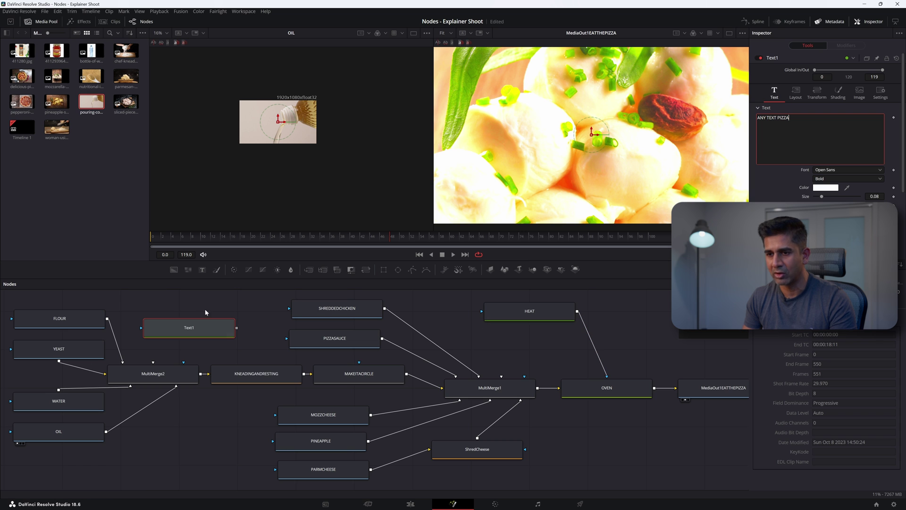
Feed the Text1 node into MultiMerge1, colour its text black and reposition the node slightly higher beside FLOUR.
{"action": "left_click_drag", "start_coordinate": [237, 329], "coordinate": [504, 379]}
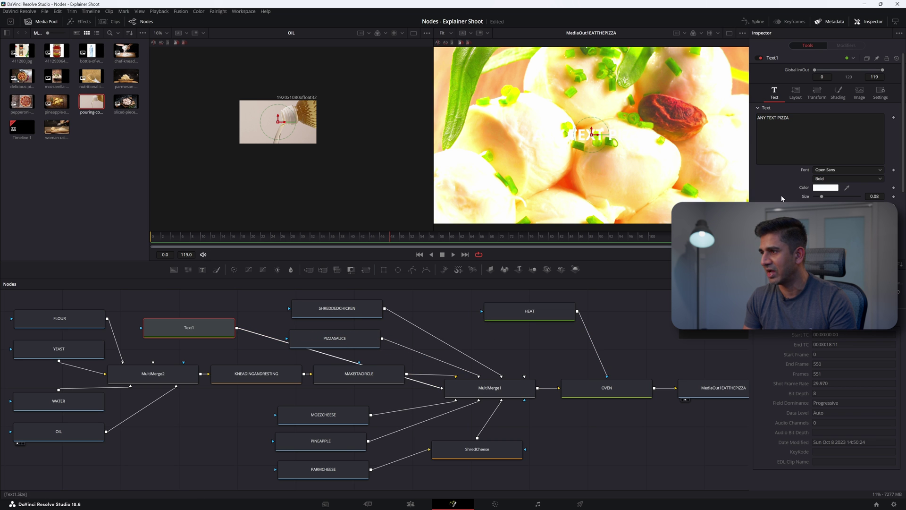
{"action": "left_click", "coordinate": [835, 191]}
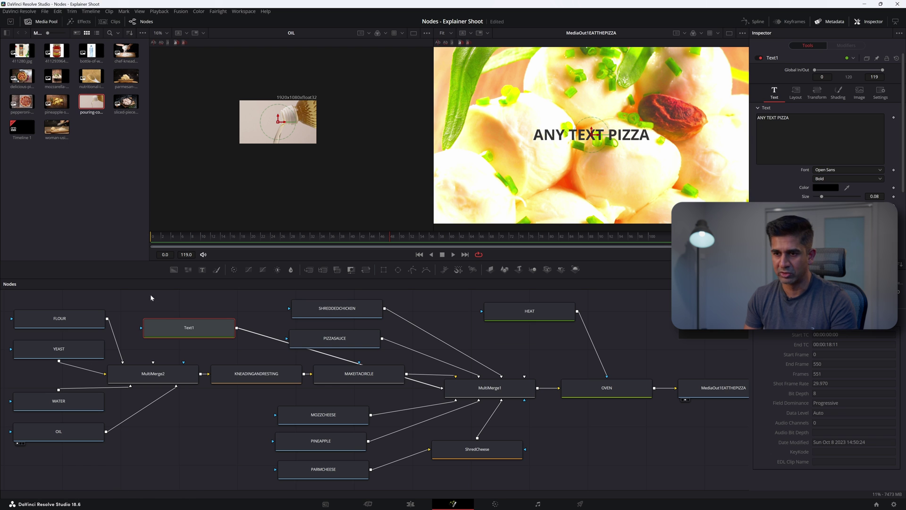
{"action": "left_click", "coordinate": [220, 334]}
{"action": "left_click_drag", "start_coordinate": [219, 334], "coordinate": [210, 322]}
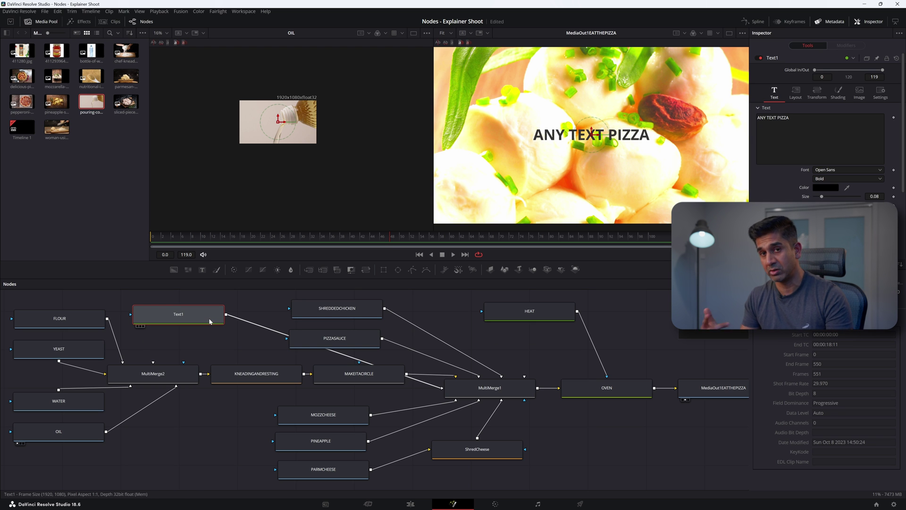
Add a Color Corrector node above Text1 and a Transform node above SHREDDEDCHICKEN, feeding Text1 into the Transform.
{"action": "left_click", "coordinate": [222, 295]}
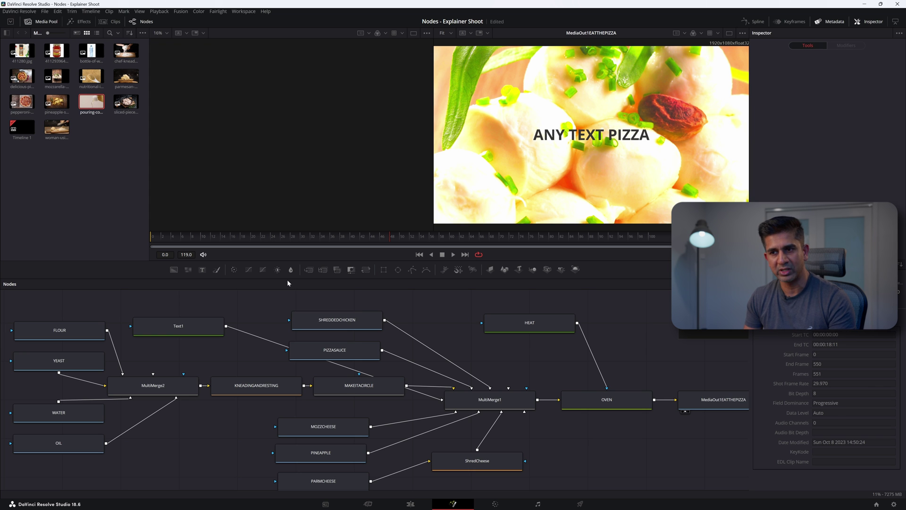
{"action": "left_click", "coordinate": [278, 269]}
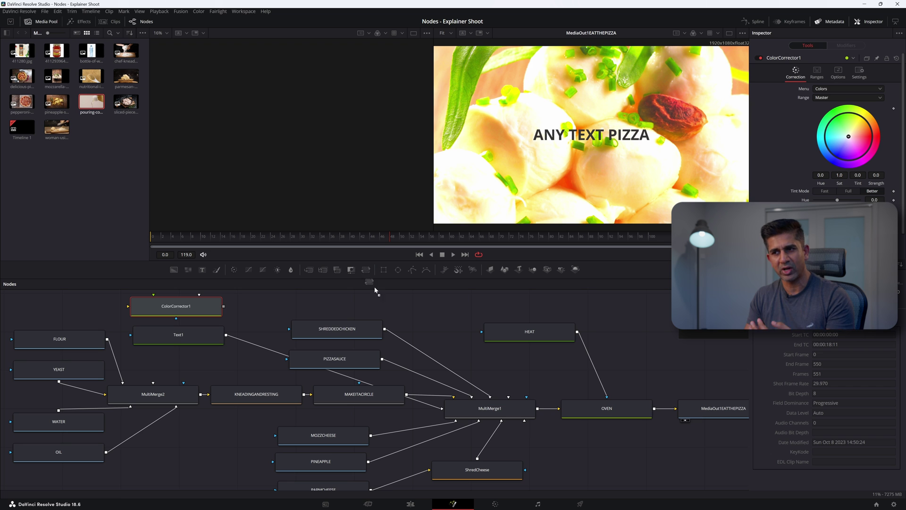
{"action": "left_click_drag", "start_coordinate": [365, 269], "coordinate": [418, 306]}
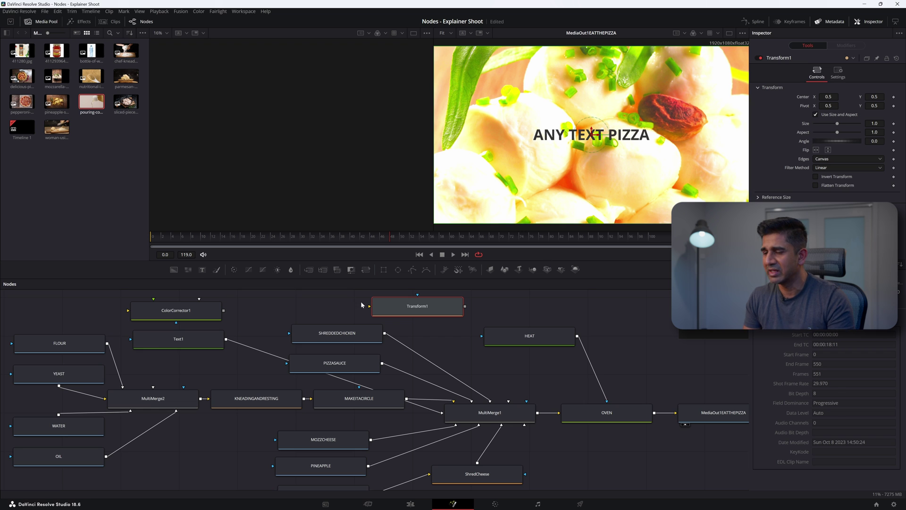
{"action": "left_click_drag", "start_coordinate": [226, 339], "coordinate": [321, 311]}
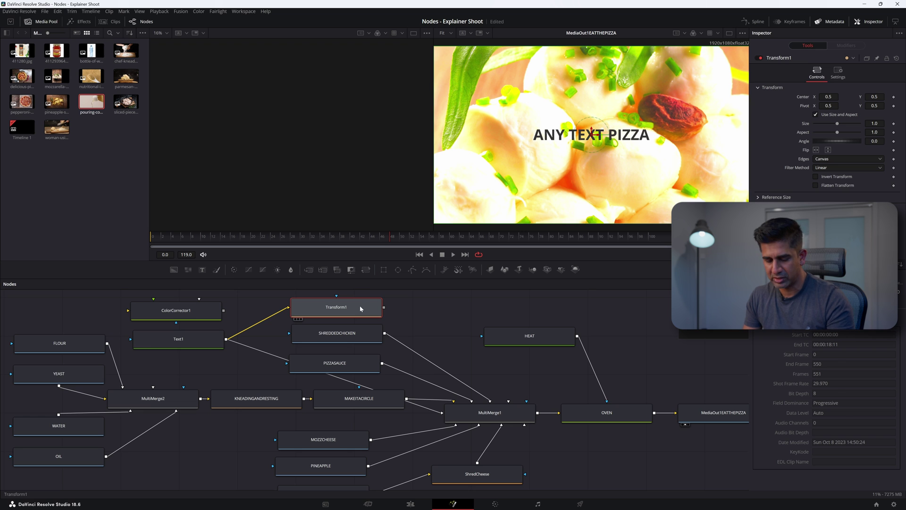
Display Transform1 in the first viewer and set its size to 1.95 and aspect to 0.907.
{"action": "key", "text": "1"}
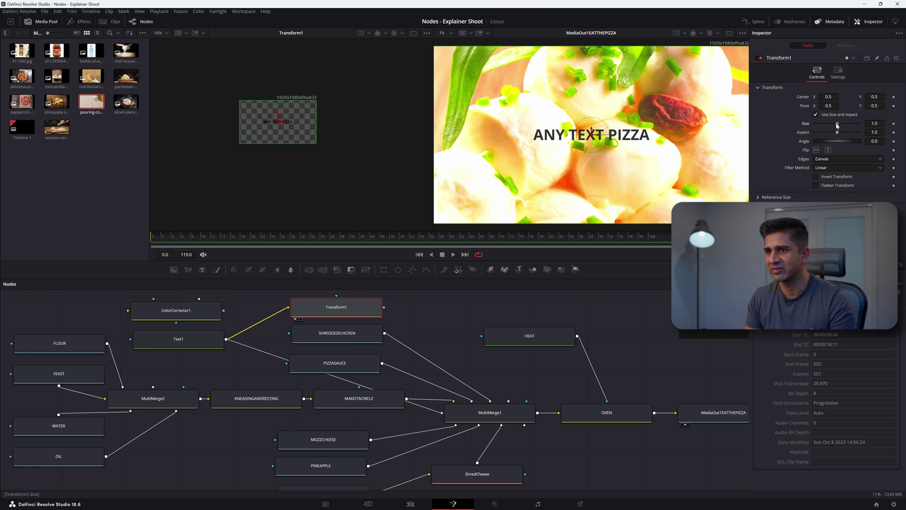
{"action": "left_click_drag", "start_coordinate": [840, 126], "coordinate": [843, 126]}
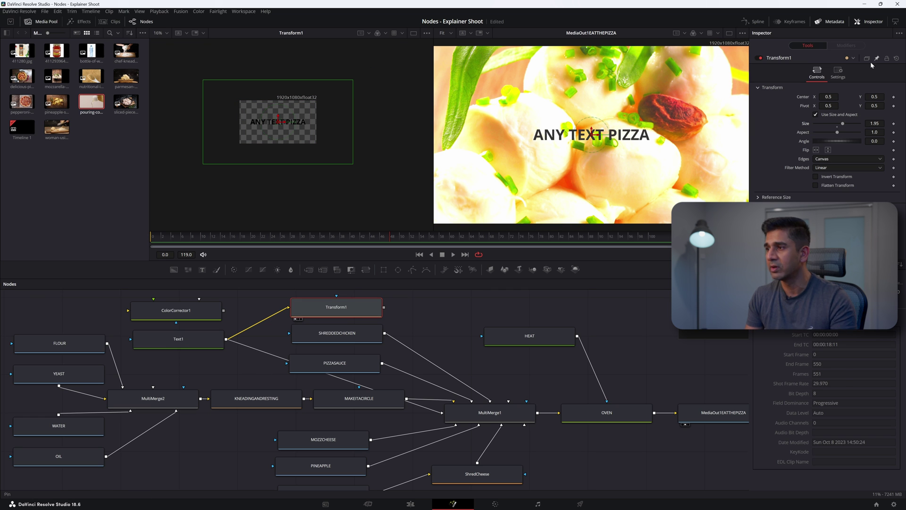
{"action": "left_click_drag", "start_coordinate": [837, 132], "coordinate": [834, 134]}
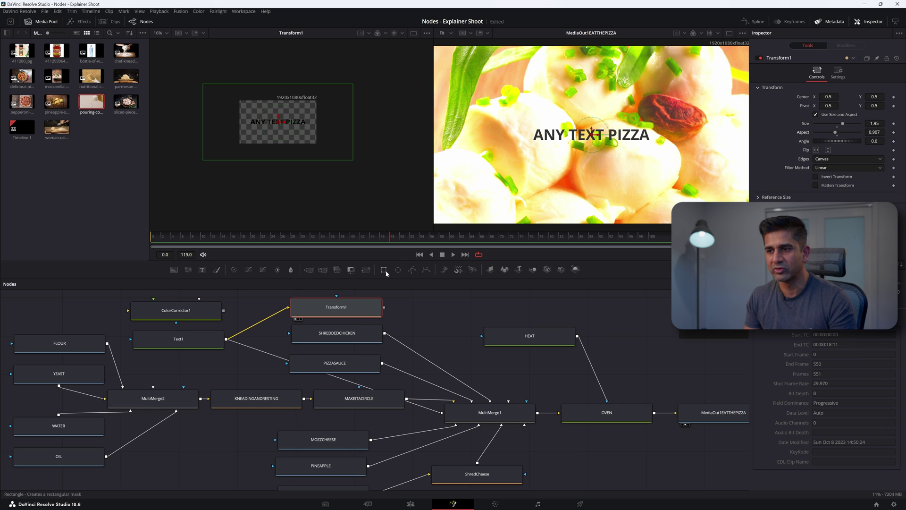
Add Rectangle, Ellipse, Polygon and BSpline mask nodes around the HEAT node.
{"action": "left_click_drag", "start_coordinate": [389, 277], "coordinate": [444, 309]}
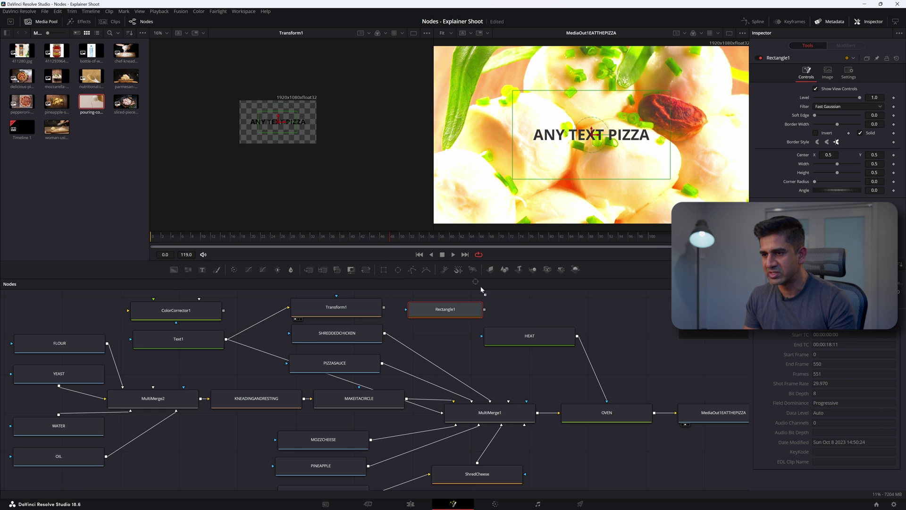
{"action": "left_click_drag", "start_coordinate": [525, 313], "coordinate": [537, 312]}
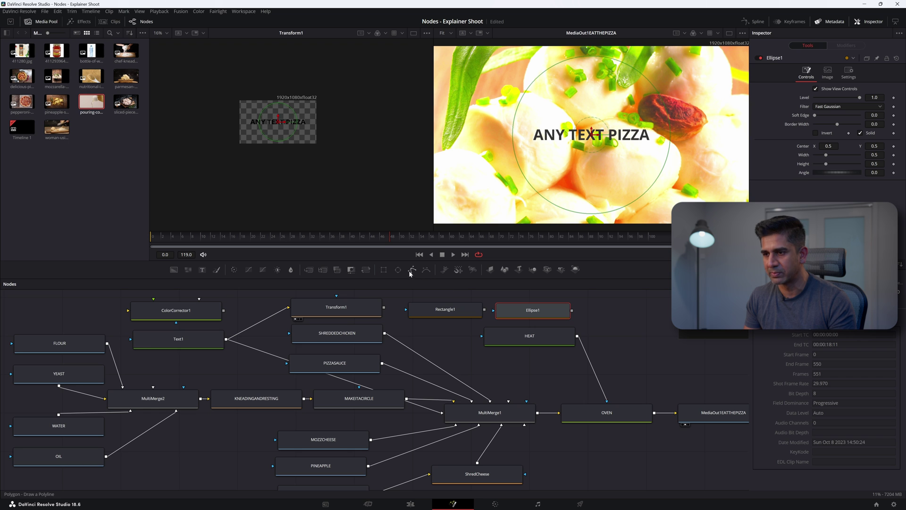
{"action": "left_click_drag", "start_coordinate": [410, 273], "coordinate": [613, 310]}
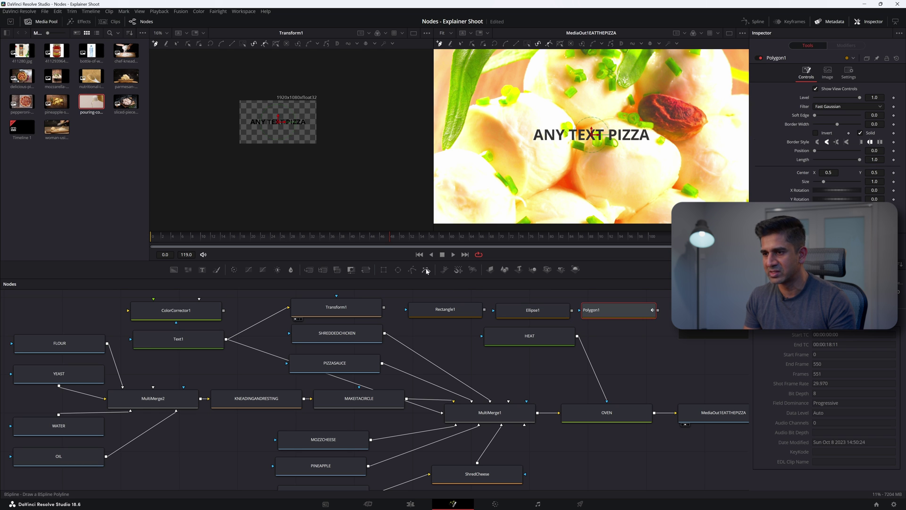
{"action": "left_click_drag", "start_coordinate": [426, 270], "coordinate": [638, 340]}
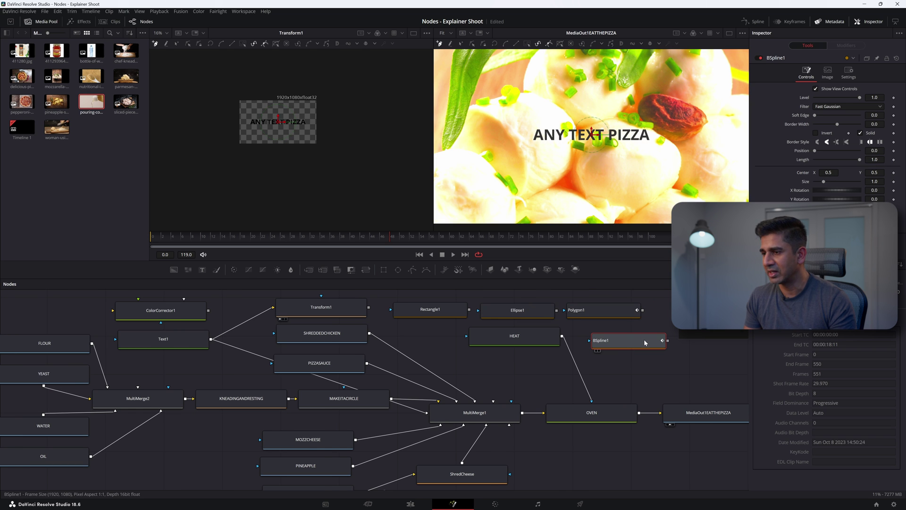
Connect Ellipse1 to OVEN's mask input in place of HEAT, nudge the ellipse node upward and select OVEN.
{"action": "left_click", "coordinate": [541, 314]}
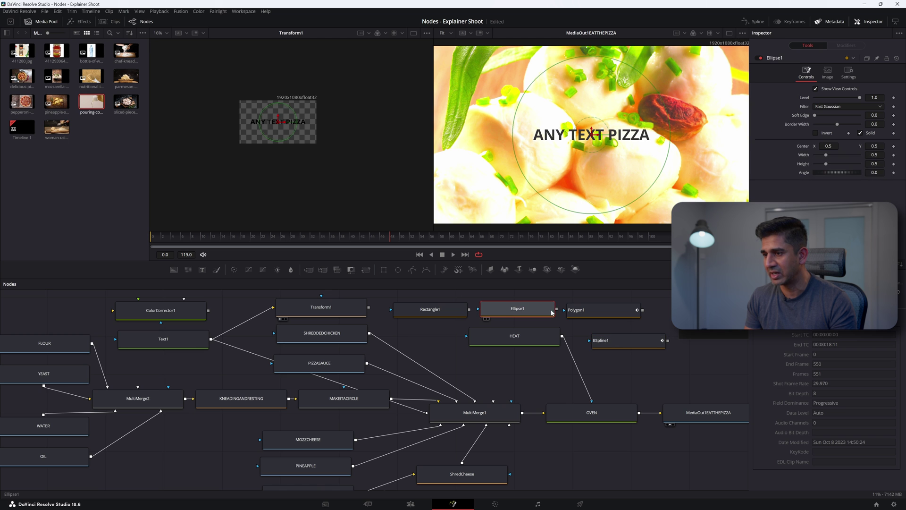
{"action": "left_click_drag", "start_coordinate": [557, 311], "coordinate": [591, 401]}
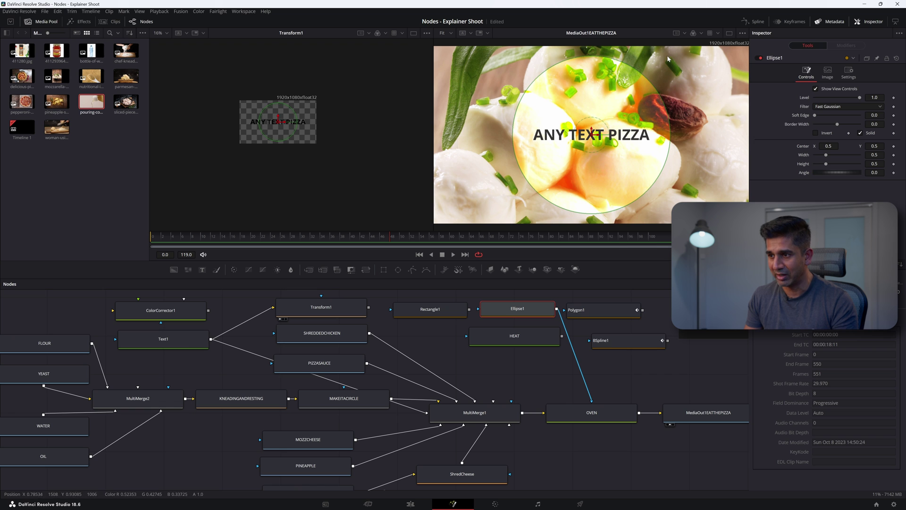
{"action": "left_click_drag", "start_coordinate": [515, 310], "coordinate": [513, 309]}
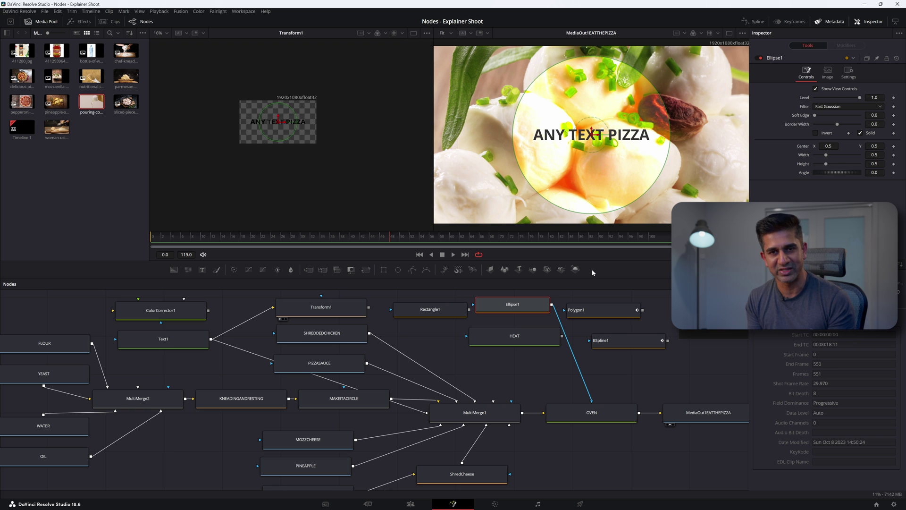
{"action": "left_click", "coordinate": [591, 412]}
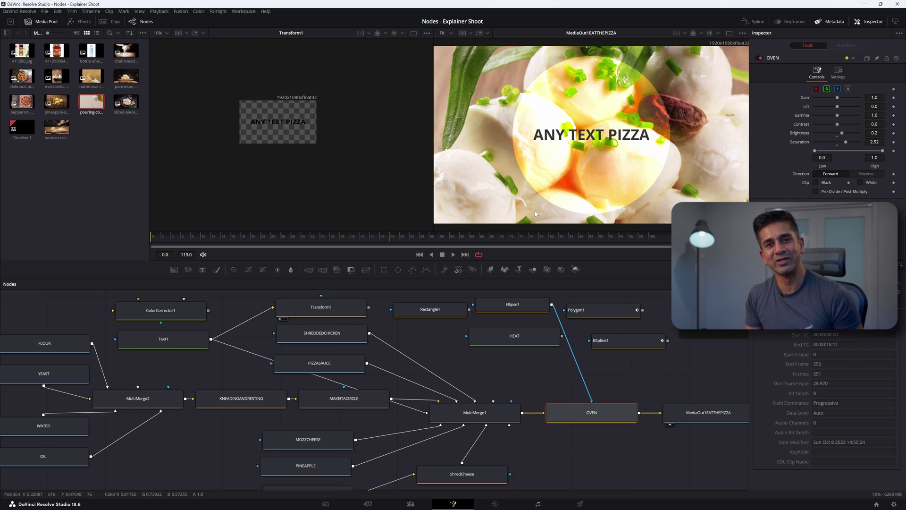